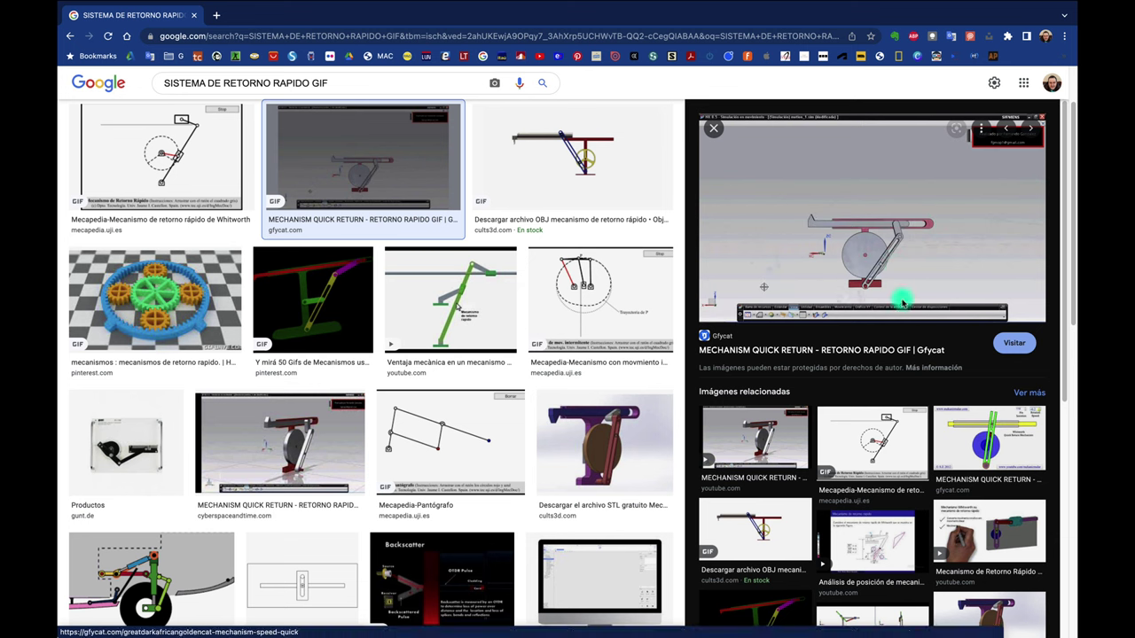
Preview the Whitworth quick-return mechanism GIF in Google Images, then switch to the Fusion 360 desktop
{"action": "left_click", "coordinate": [978, 436]}
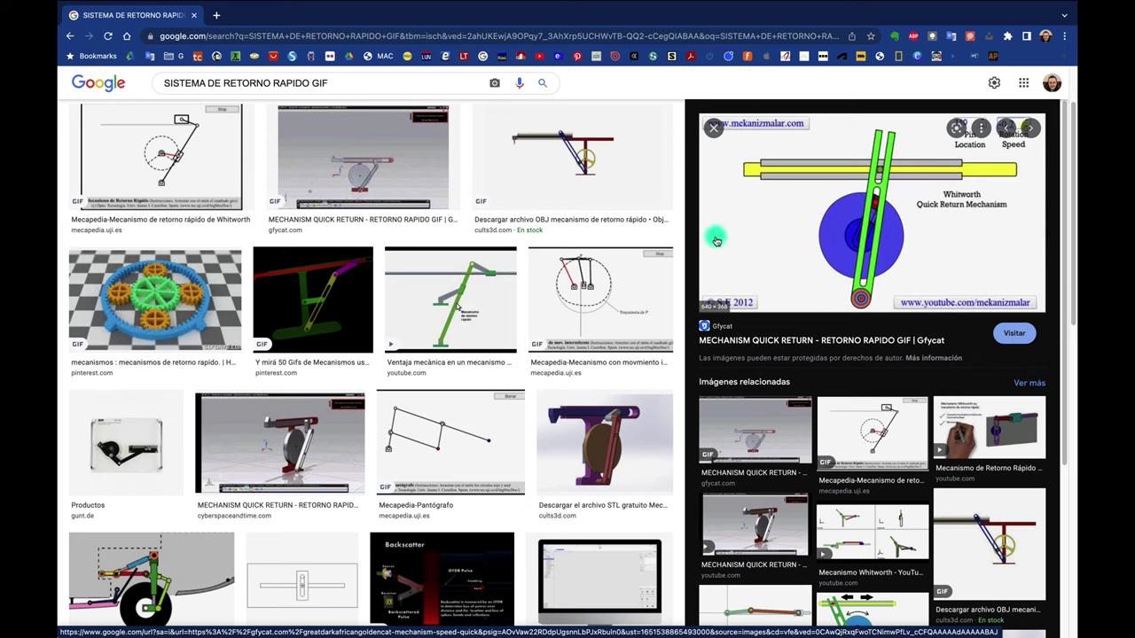
{"action": "key", "text": "ctrl+Up"}
Show the origin planes and create a new component named DISCO
{"action": "left_click", "coordinate": [686, 45]}
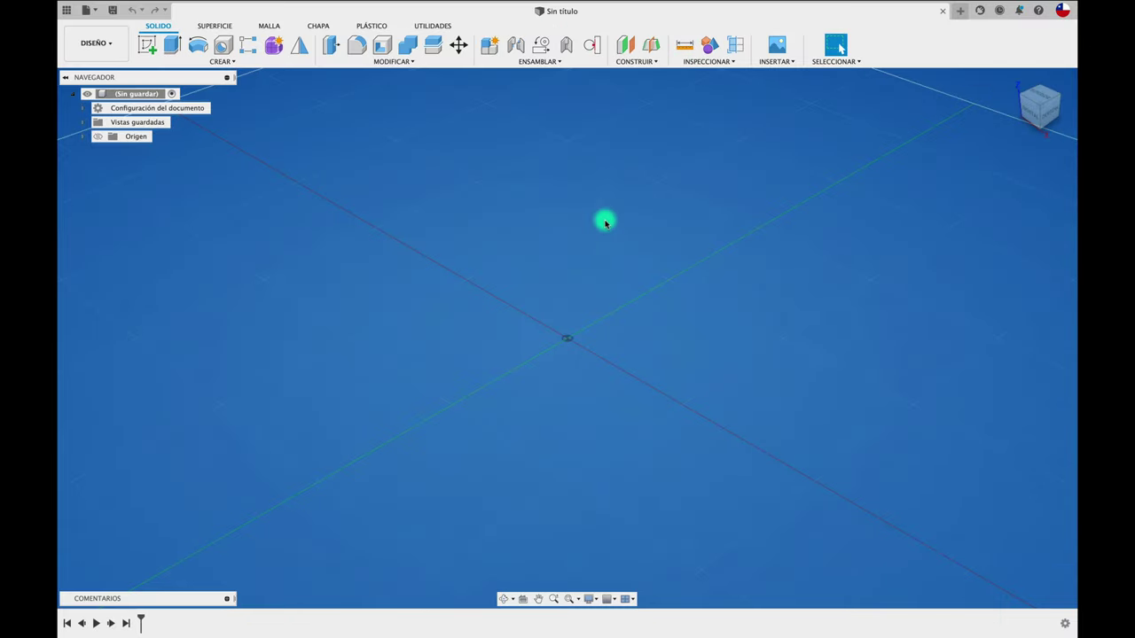
{"action": "left_click", "coordinate": [97, 137]}
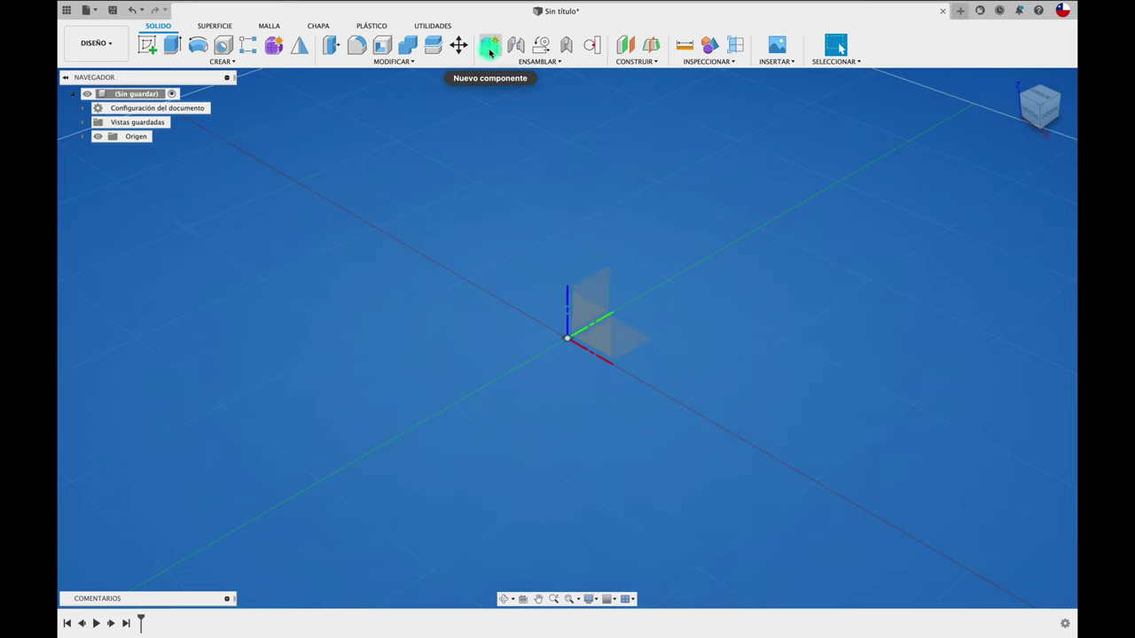
{"action": "left_click", "coordinate": [489, 50]}
{"action": "double_click", "coordinate": [975, 218]}
{"action": "type", "text": "DISCO"}
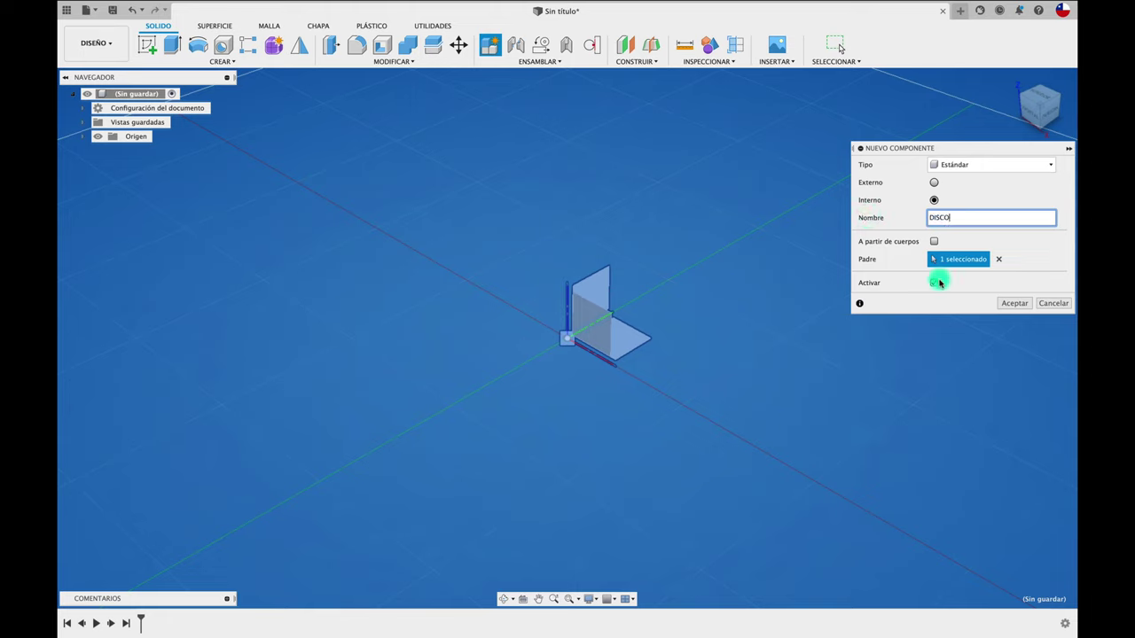
{"action": "left_click", "coordinate": [1013, 303]}
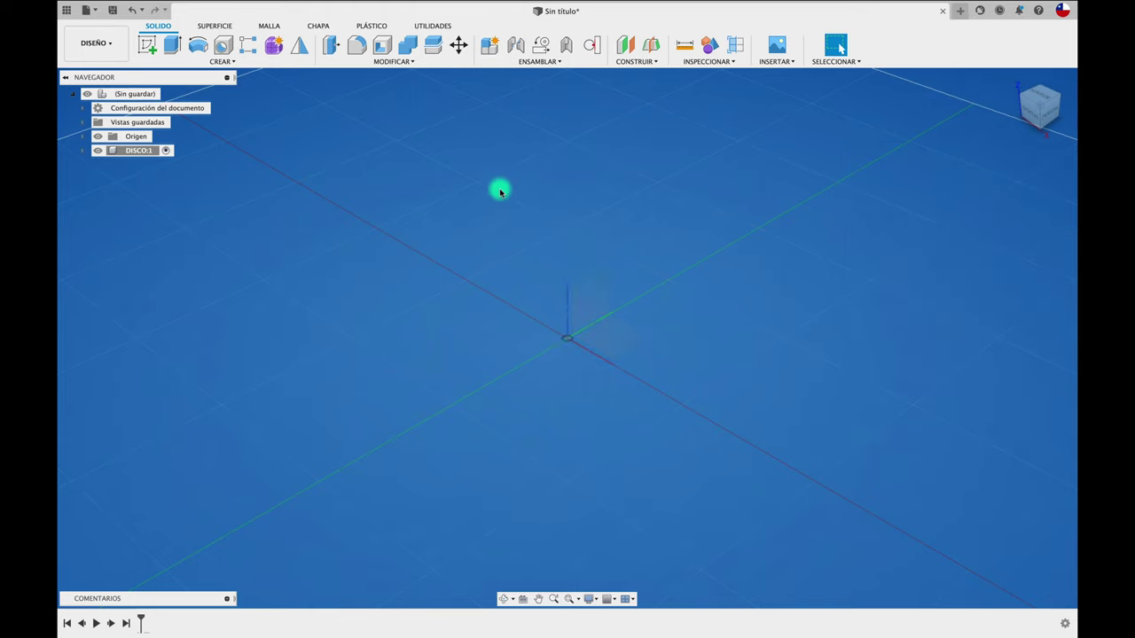
Sketch a 60 mm circle at the origin on the front plane, extrude it 5 mm, and show component colours
{"action": "left_click", "coordinate": [174, 53]}
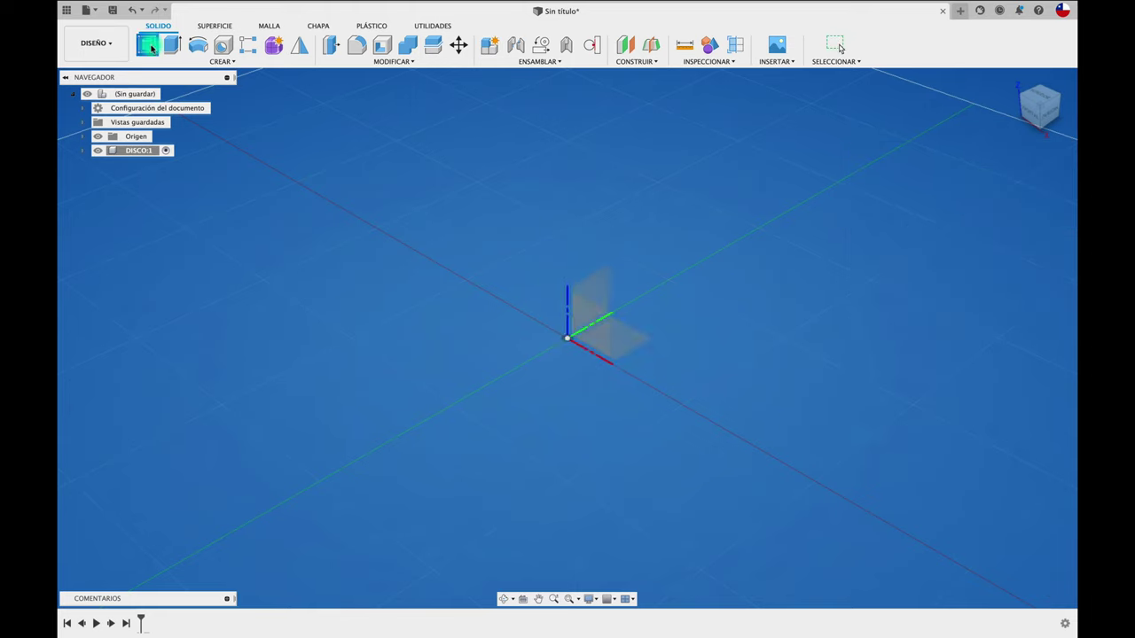
{"action": "left_click", "coordinate": [593, 317]}
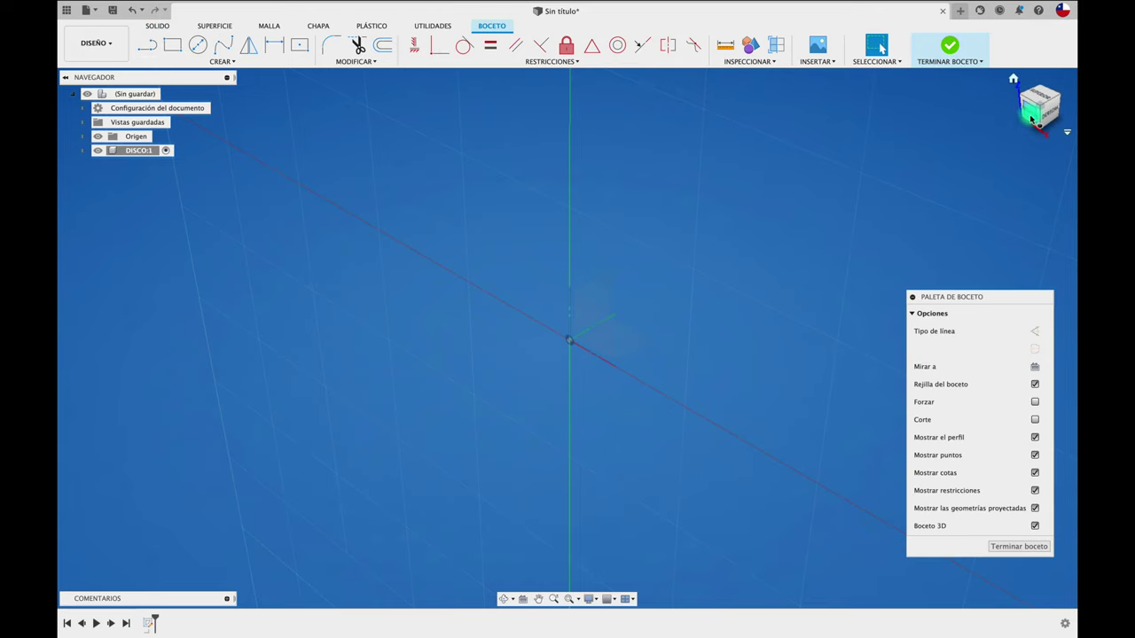
{"action": "key", "text": "c"}
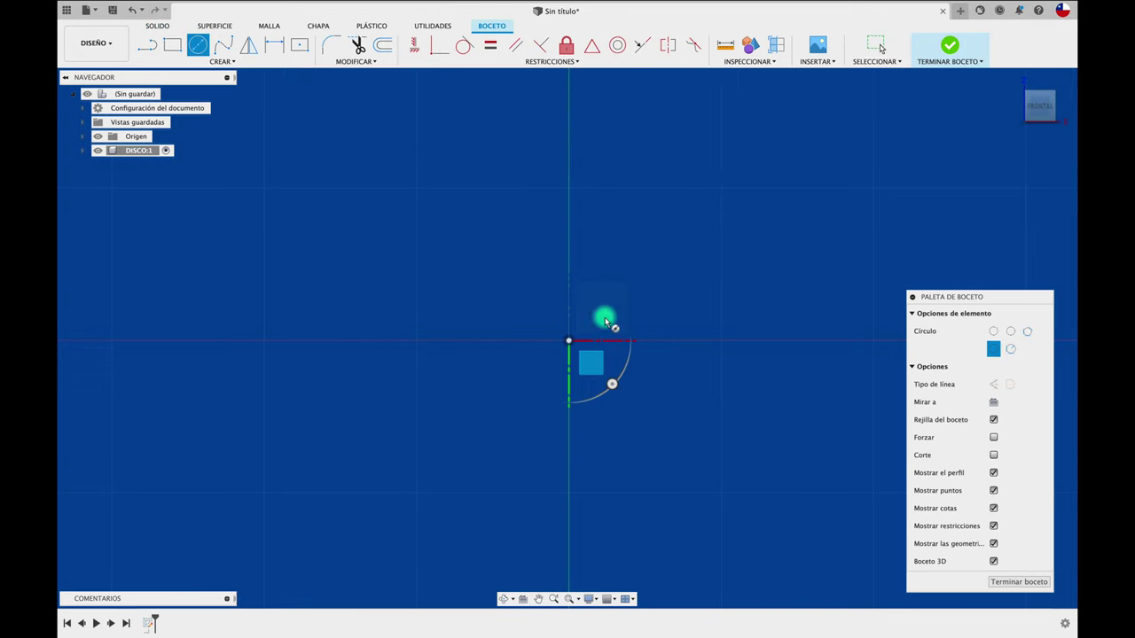
{"action": "left_click", "coordinate": [568, 341]}
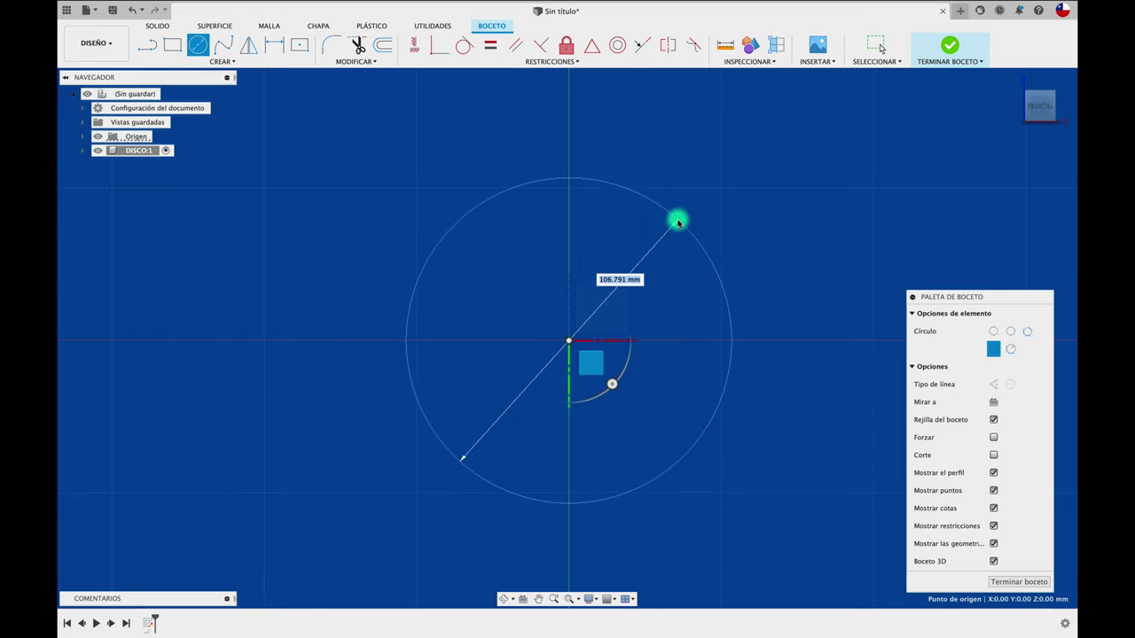
{"action": "type", "text": "60"}
{"action": "key", "text": "Return"}
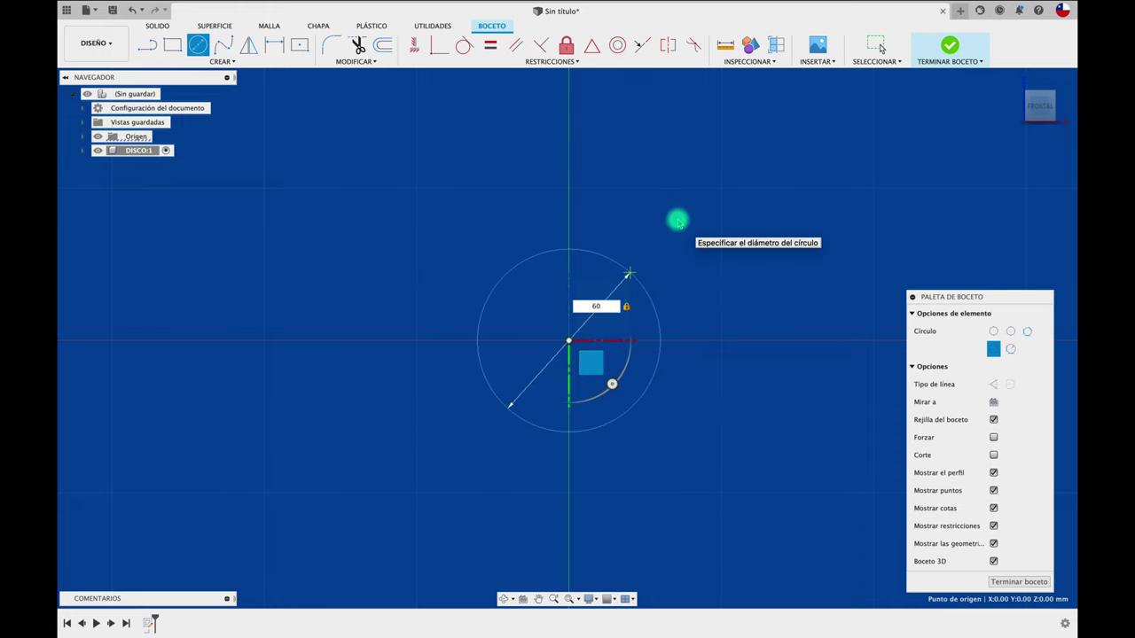
{"action": "key", "text": "Escape"}
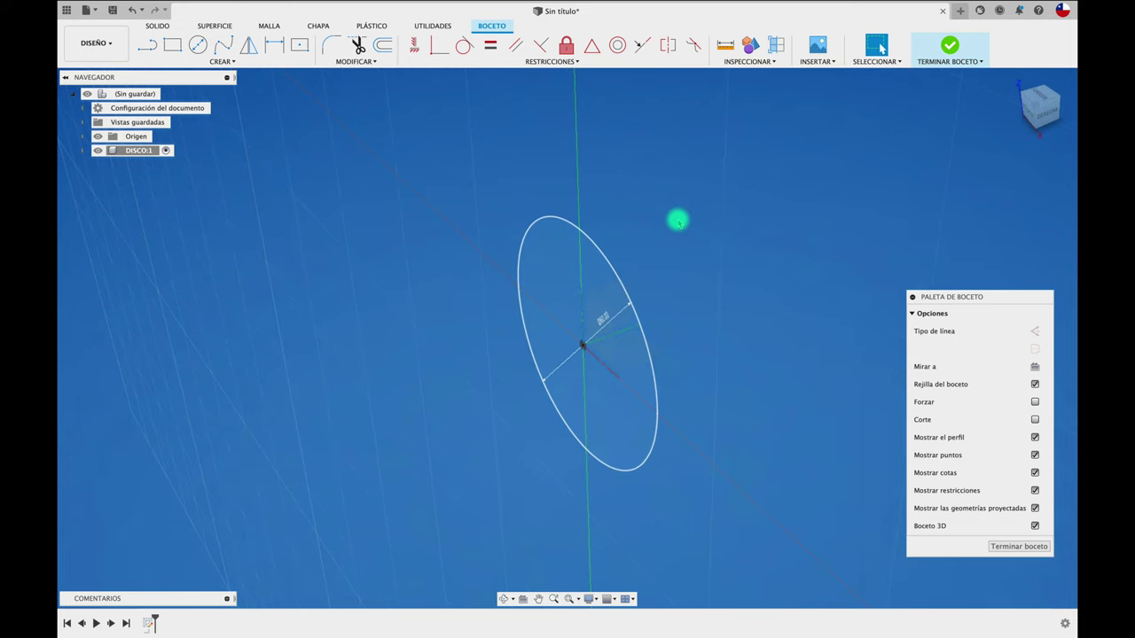
{"action": "type", "text": "e"}
{"action": "type", "text": "5"}
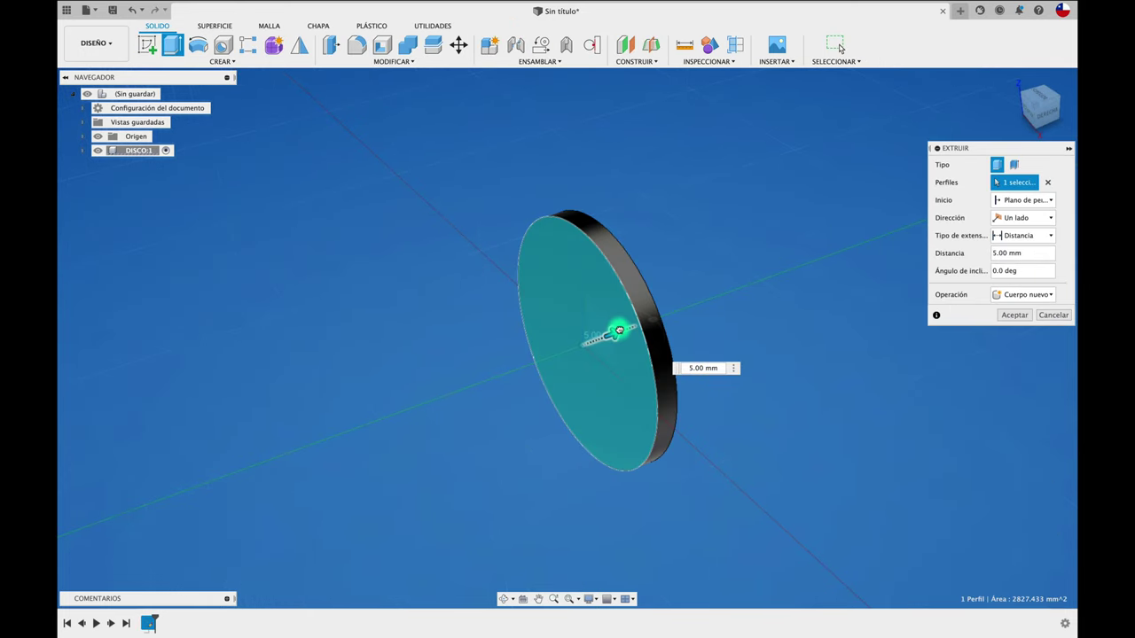
{"action": "left_click", "coordinate": [1027, 321]}
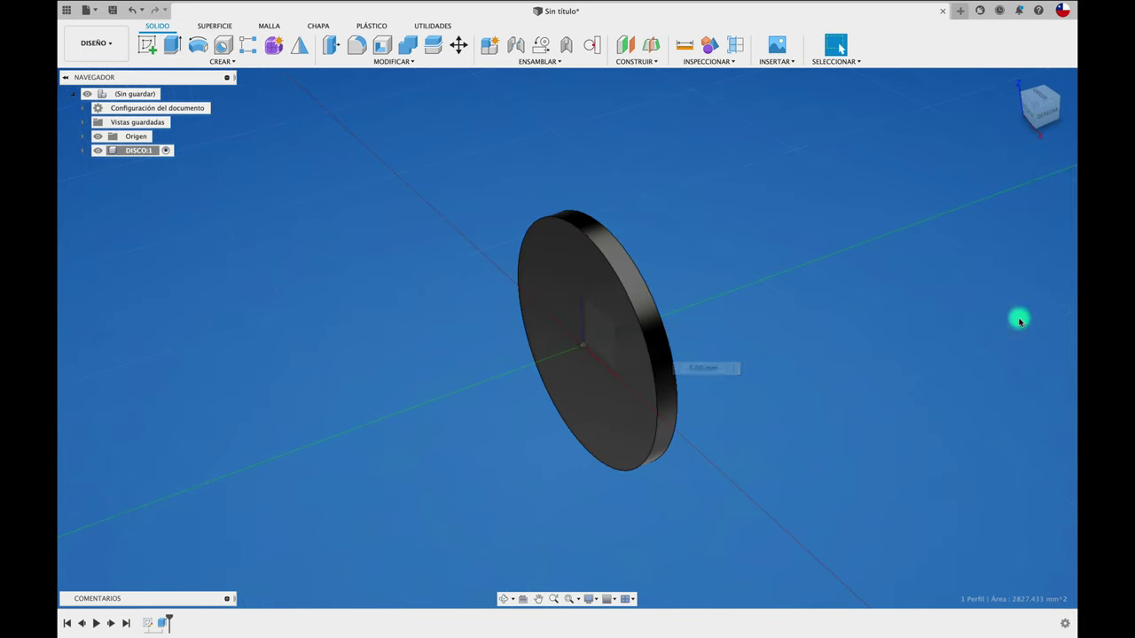
{"action": "left_click", "coordinate": [712, 47]}
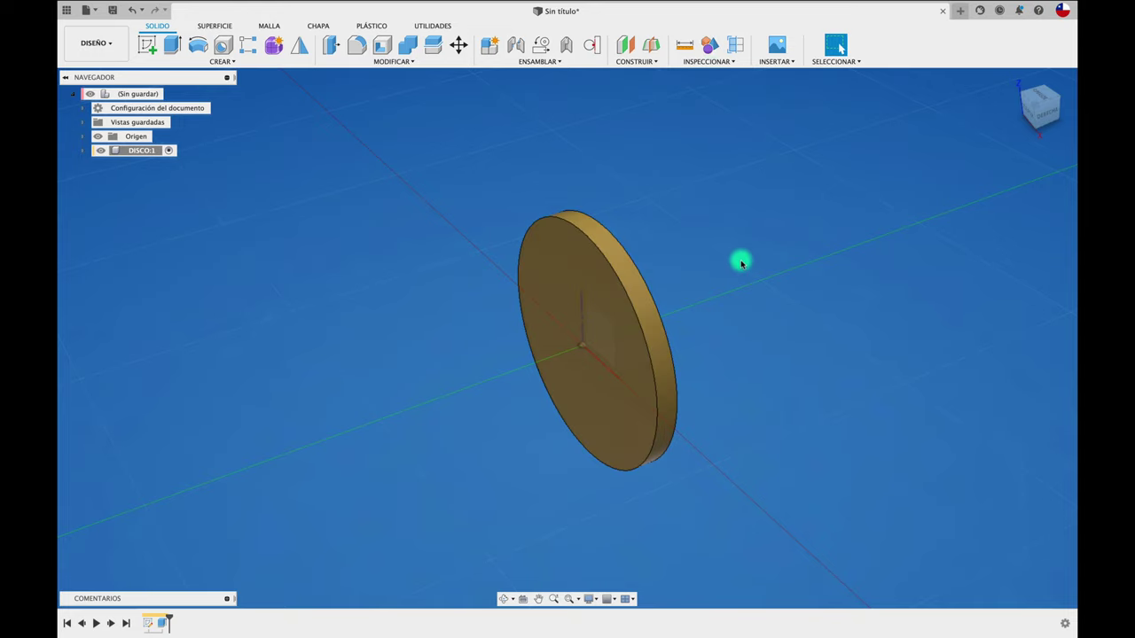
Sketch a circle at the centre of the disc face and join-extrude it 15 mm as a hub
{"action": "middle_click_drag", "start_coordinate": [740, 258], "coordinate": [694, 314], "text": "shift"}
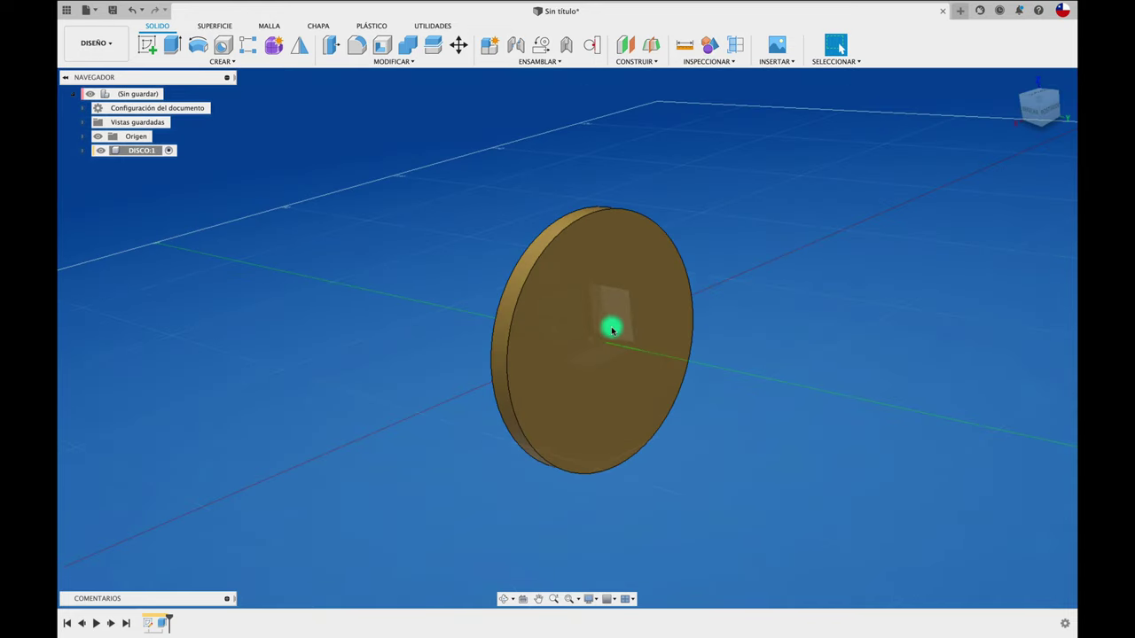
{"action": "left_click", "coordinate": [148, 42]}
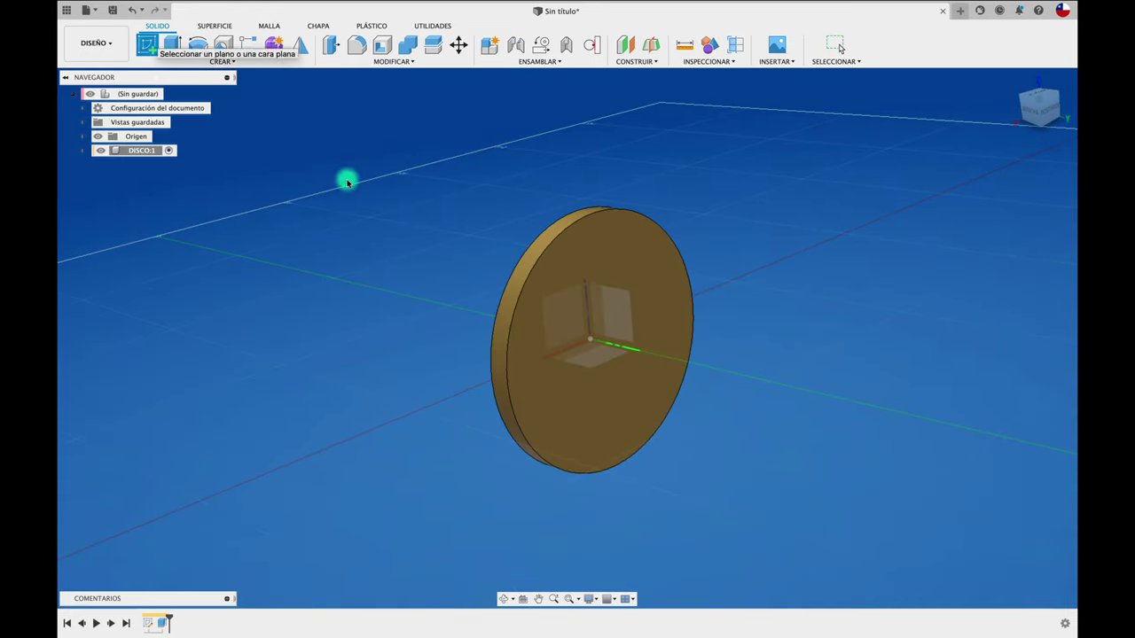
{"action": "left_click", "coordinate": [626, 251]}
{"action": "key", "text": "c"}
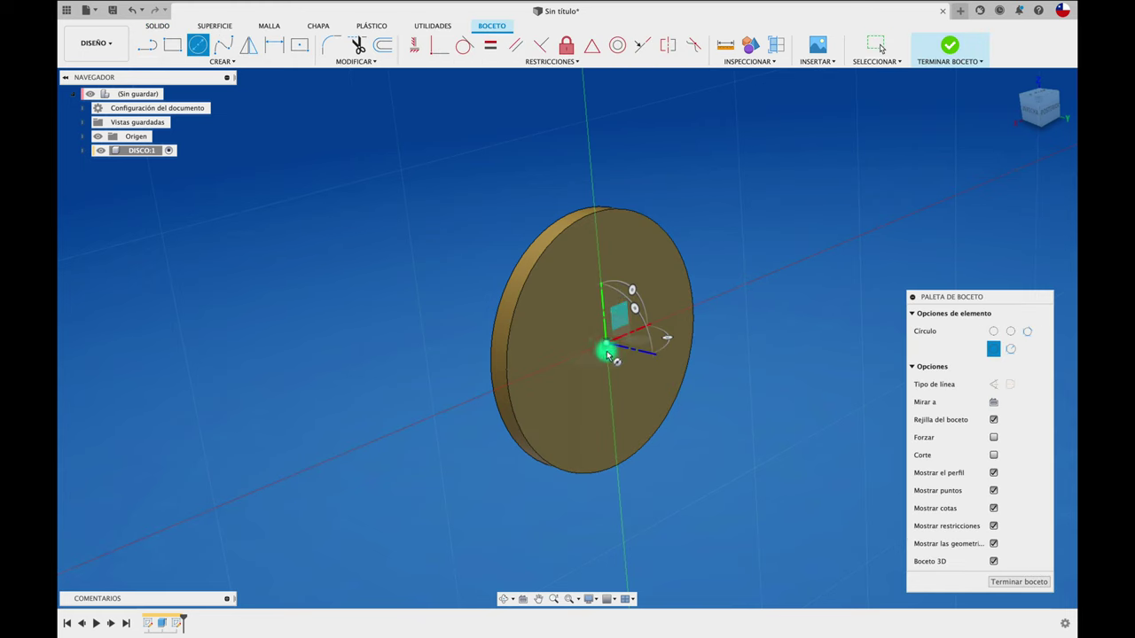
{"action": "left_click", "coordinate": [608, 347]}
{"action": "left_click", "coordinate": [584, 395]}
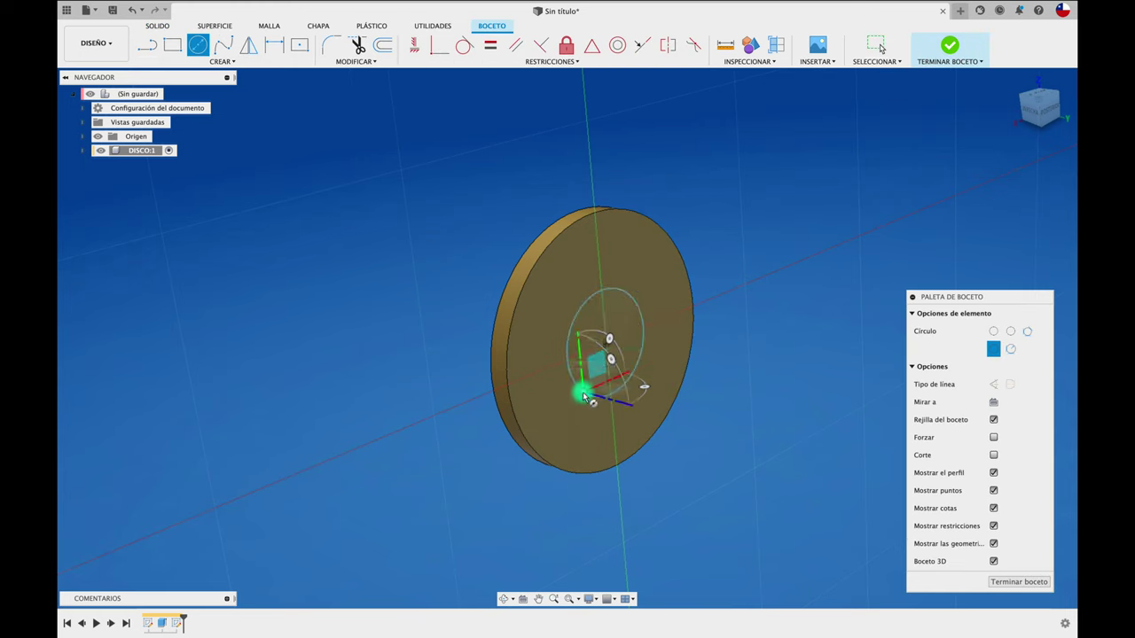
{"action": "key", "text": "e"}
{"action": "left_click", "coordinate": [590, 378]}
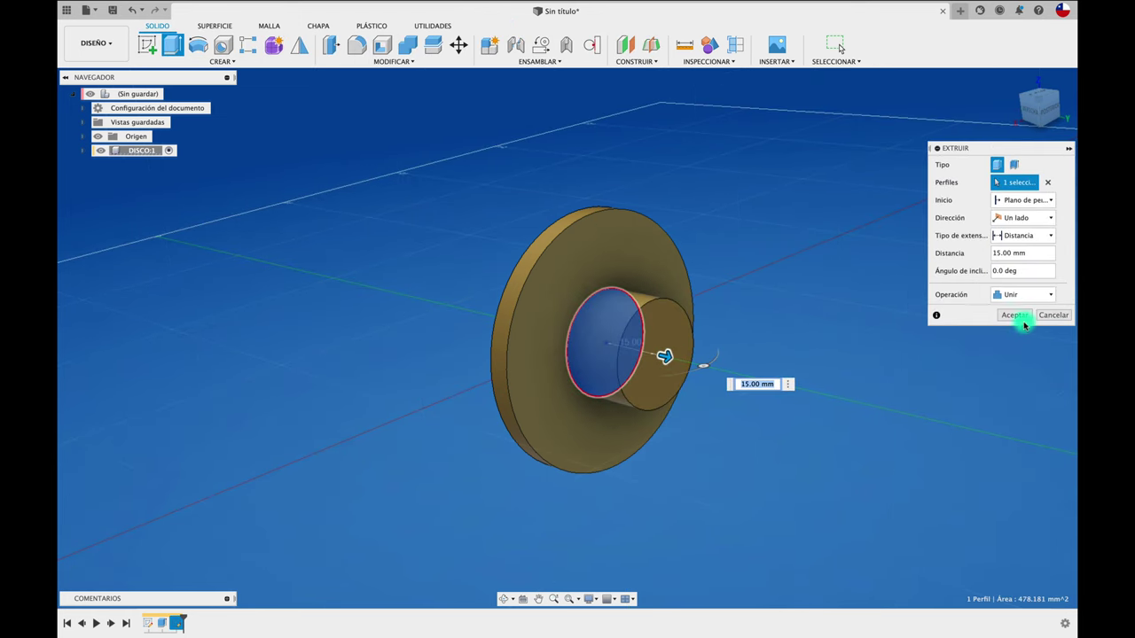
{"action": "left_click", "coordinate": [1021, 321]}
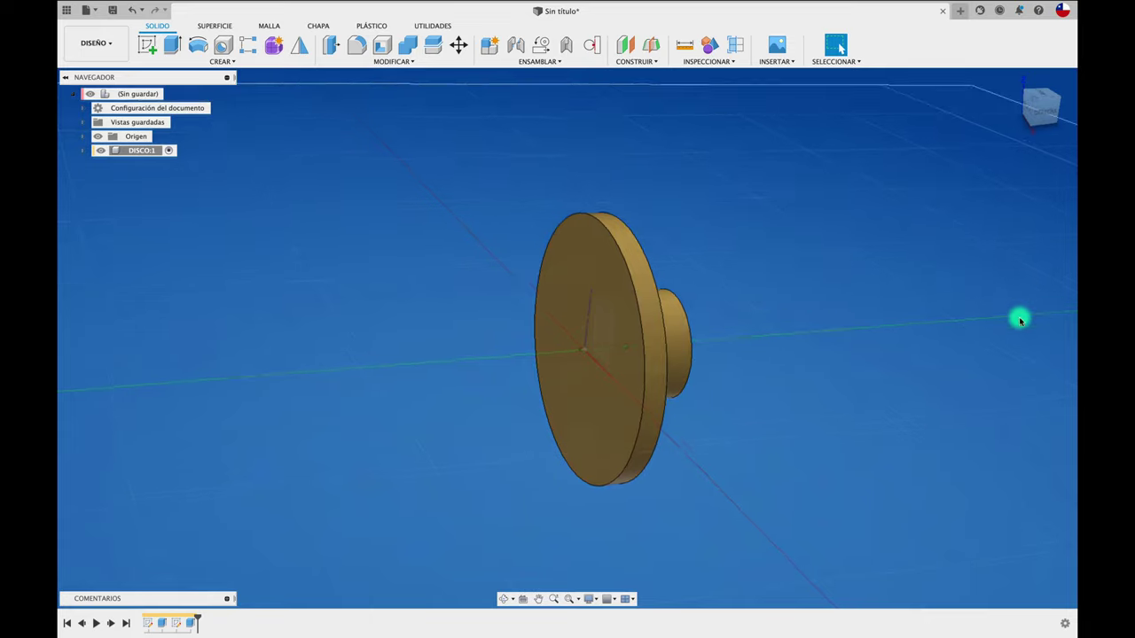
Sketch a small circle near the bottom of the disc's front face
{"action": "middle_click_drag", "start_coordinate": [1020, 321], "coordinate": [1038, 111], "text": "shift"}
{"action": "left_click", "coordinate": [1033, 115]}
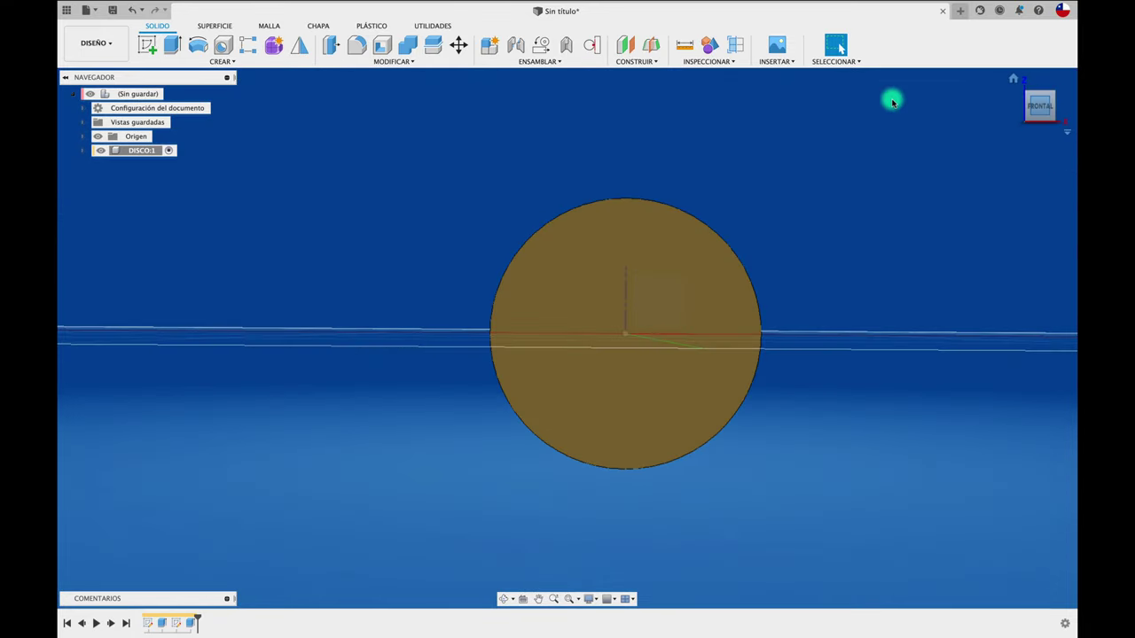
{"action": "left_click", "coordinate": [147, 49]}
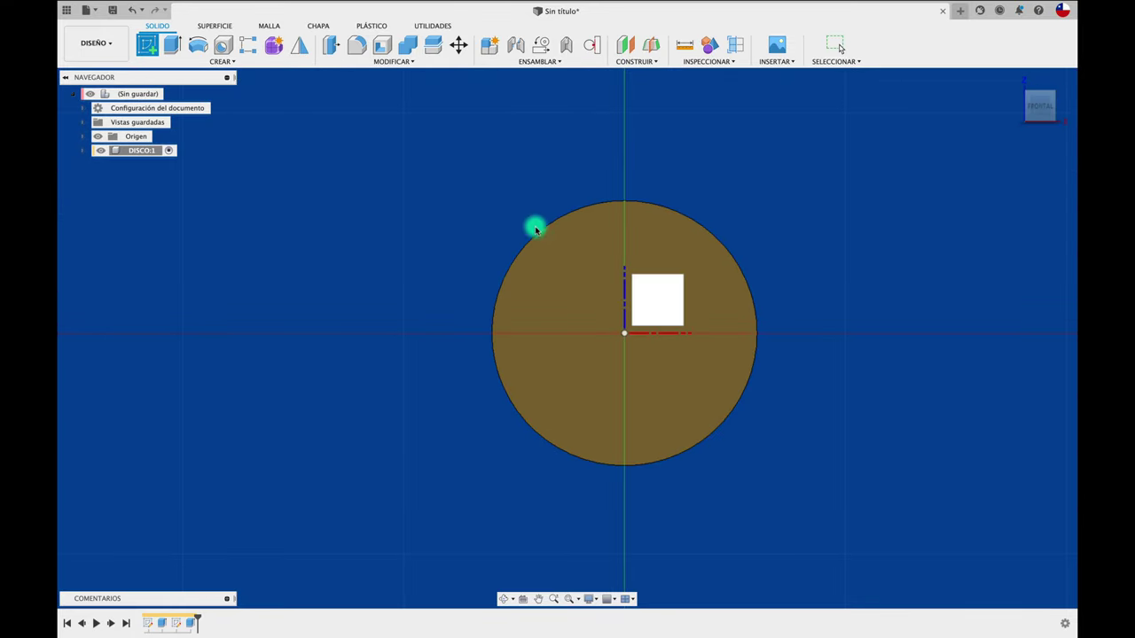
{"action": "left_click", "coordinate": [567, 303]}
{"action": "key", "text": "c"}
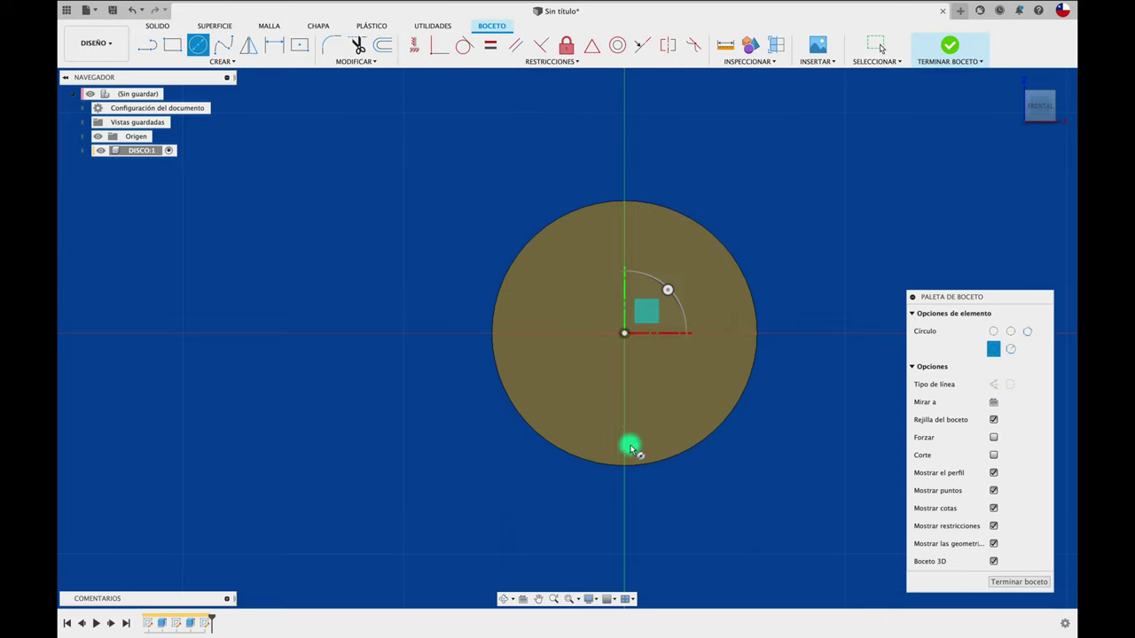
{"action": "left_click", "coordinate": [625, 424]}
{"action": "left_click", "coordinate": [636, 437]}
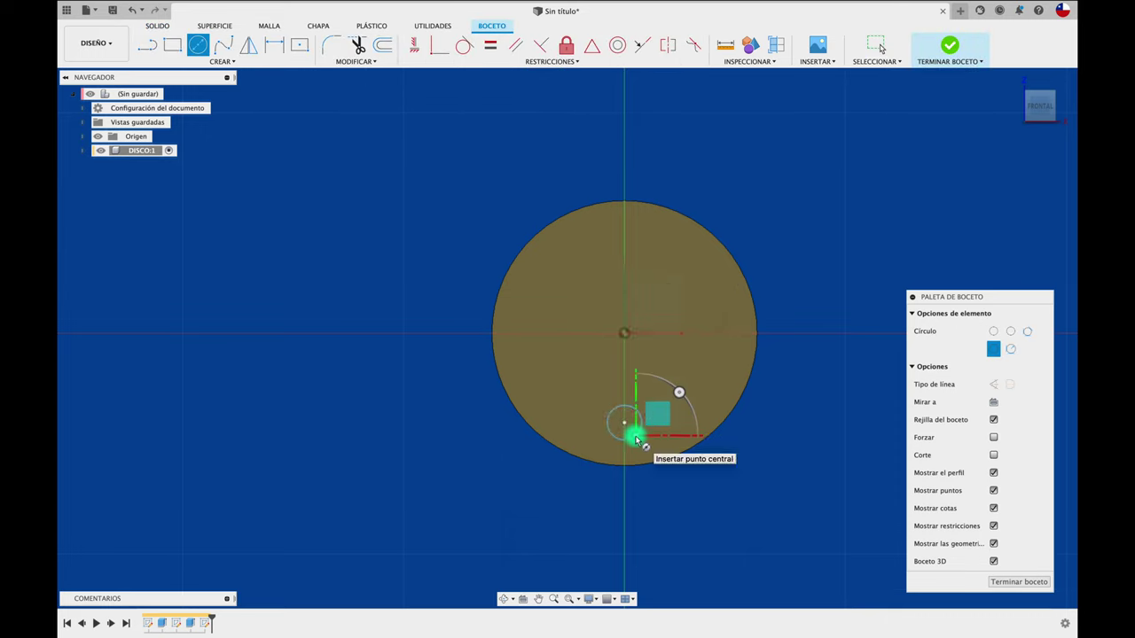
Dimension the small circle to Ø10 mm, placed 20 mm below the disc centre
{"action": "left_click", "coordinate": [636, 437]}
{"action": "left_click", "coordinate": [707, 526]}
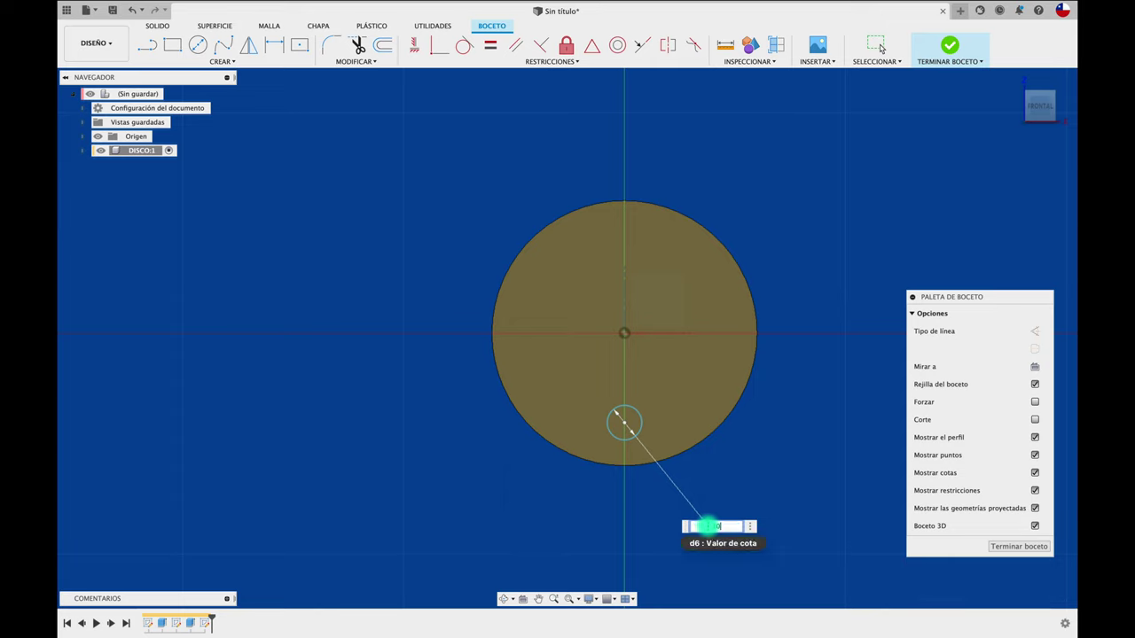
{"action": "key", "text": "Return"}
{"action": "left_click", "coordinate": [638, 432]}
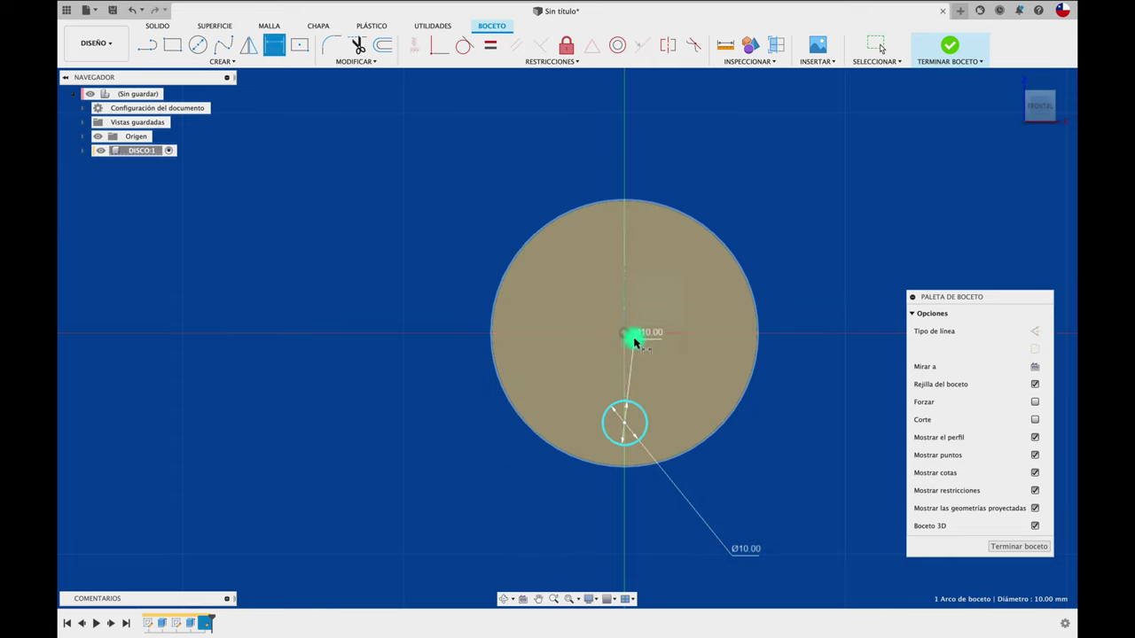
{"action": "left_click", "coordinate": [625, 334]}
{"action": "left_click", "coordinate": [775, 373]}
{"action": "type", "text": "20"}
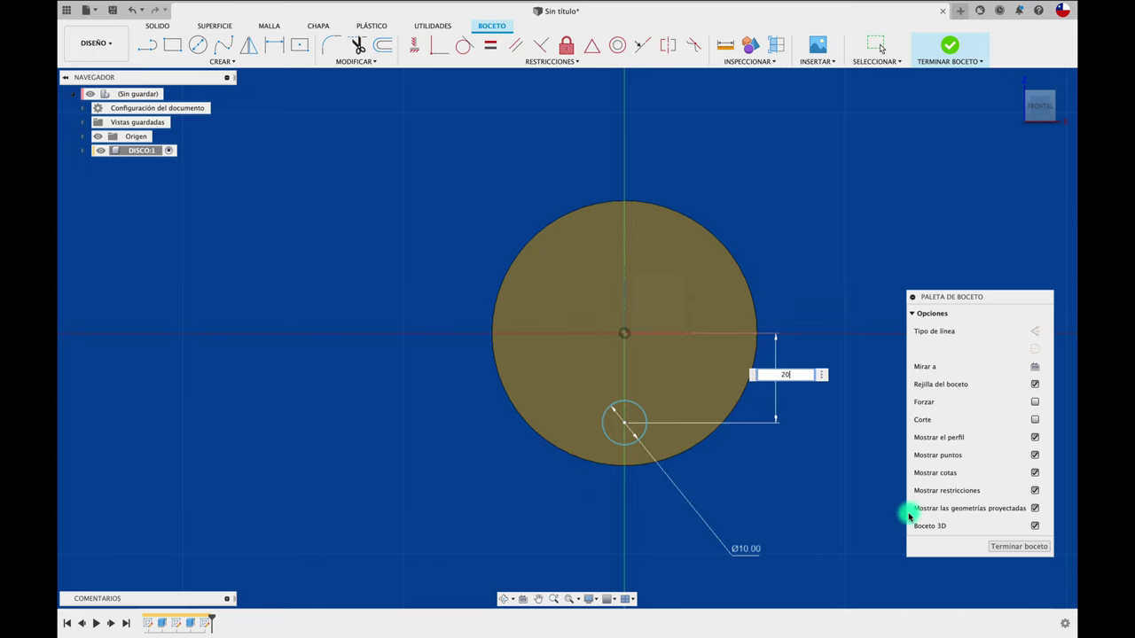
{"action": "key", "text": "Return"}
{"action": "key", "text": "F6"}
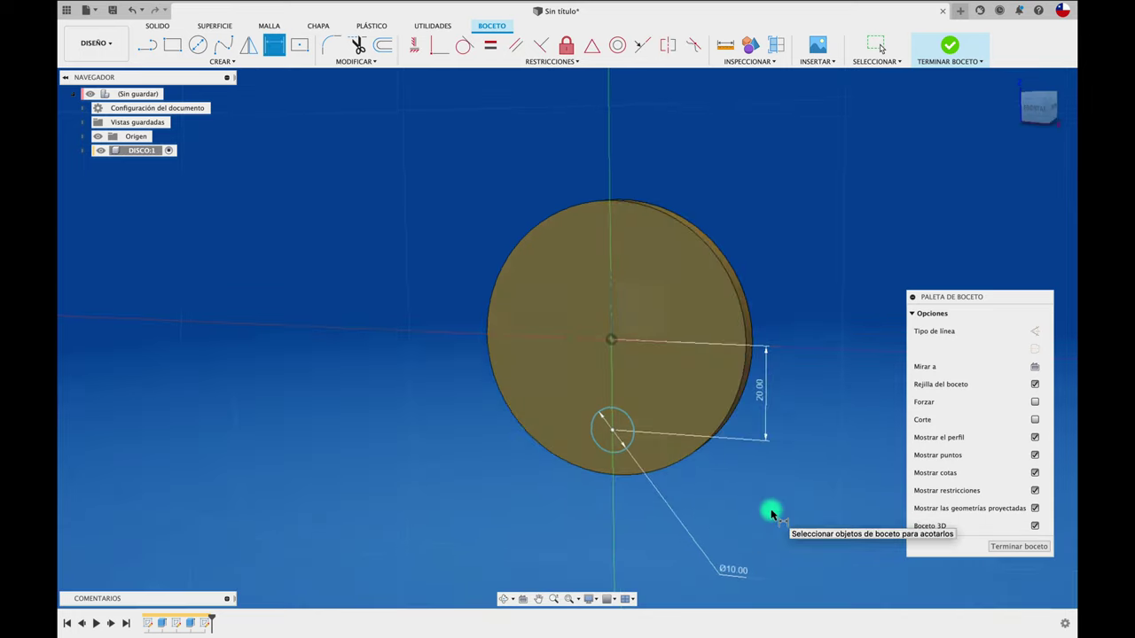
Join-extrude the Ø10 circle 38 mm into a pin
{"action": "key", "text": "e"}
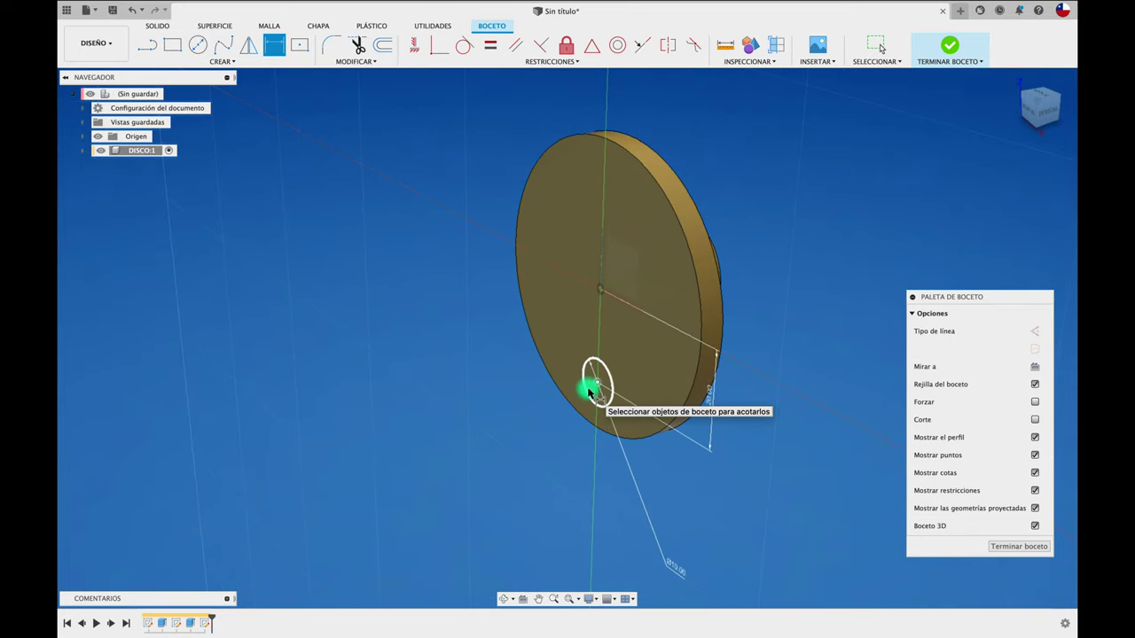
{"action": "left_click", "coordinate": [591, 392]}
{"action": "left_click_drag", "start_coordinate": [582, 385], "coordinate": [412, 441]}
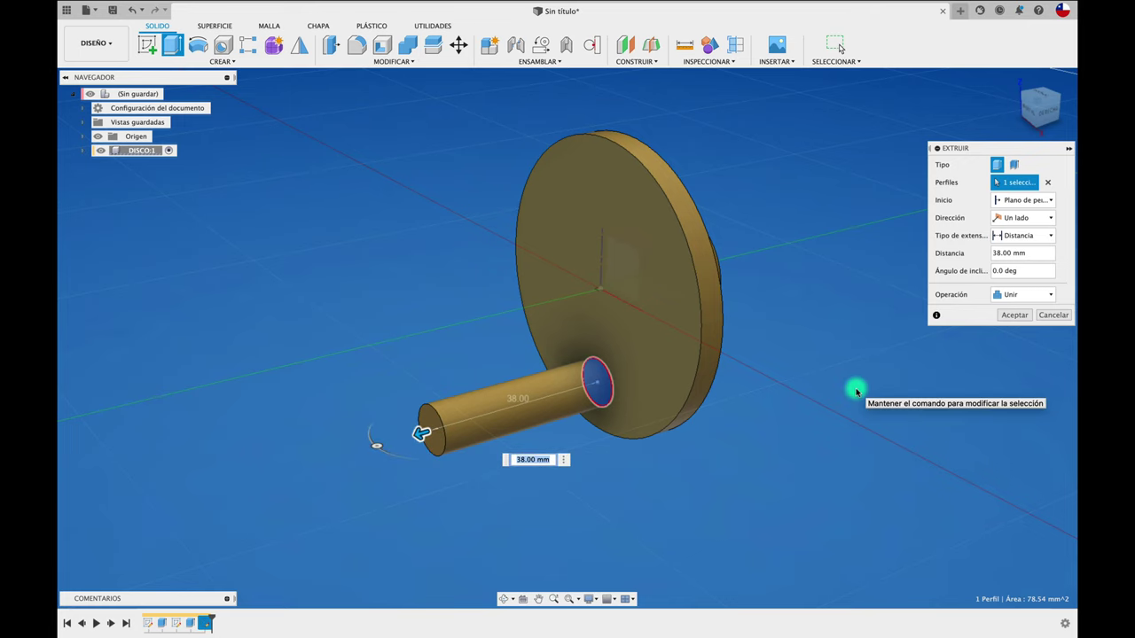
{"action": "left_click", "coordinate": [1013, 317]}
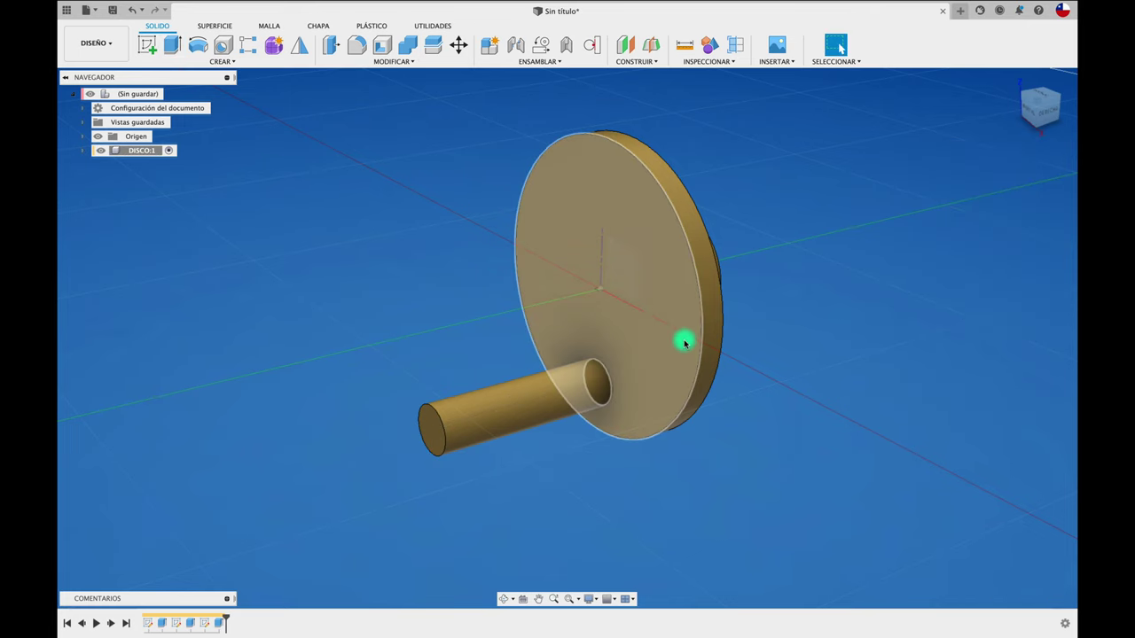
Join the hub face centre to the origin with a revolute joint about the Z axis
{"action": "left_click_drag", "start_coordinate": [532, 245], "coordinate": [355, 313]}
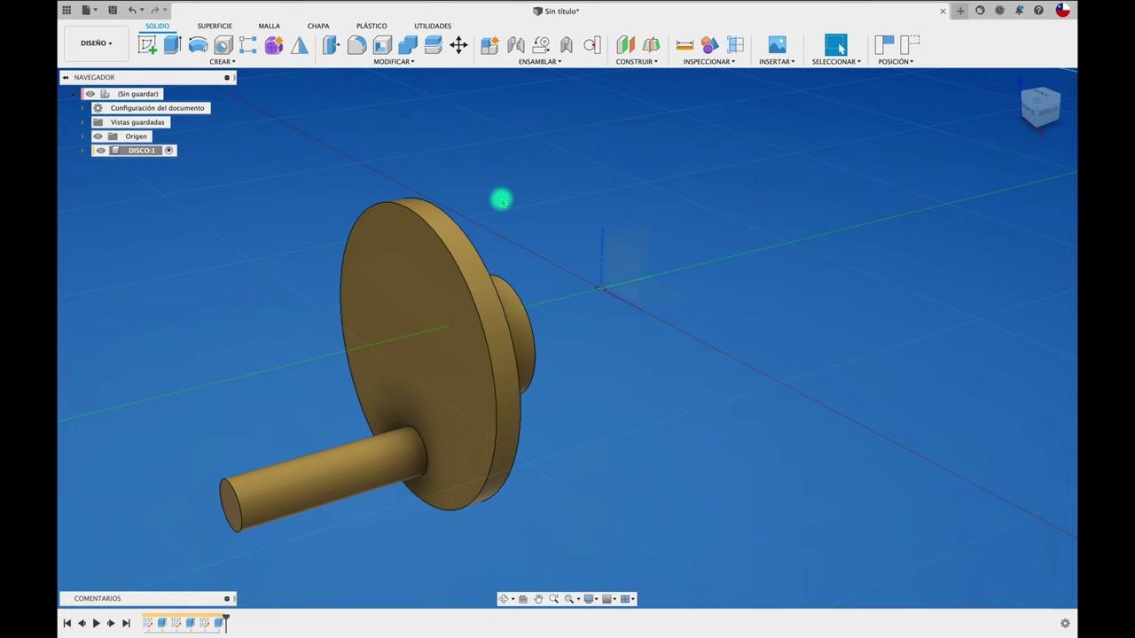
{"action": "key", "text": "j"}
{"action": "middle_click_drag", "start_coordinate": [500, 199], "coordinate": [499, 316], "text": "shift"}
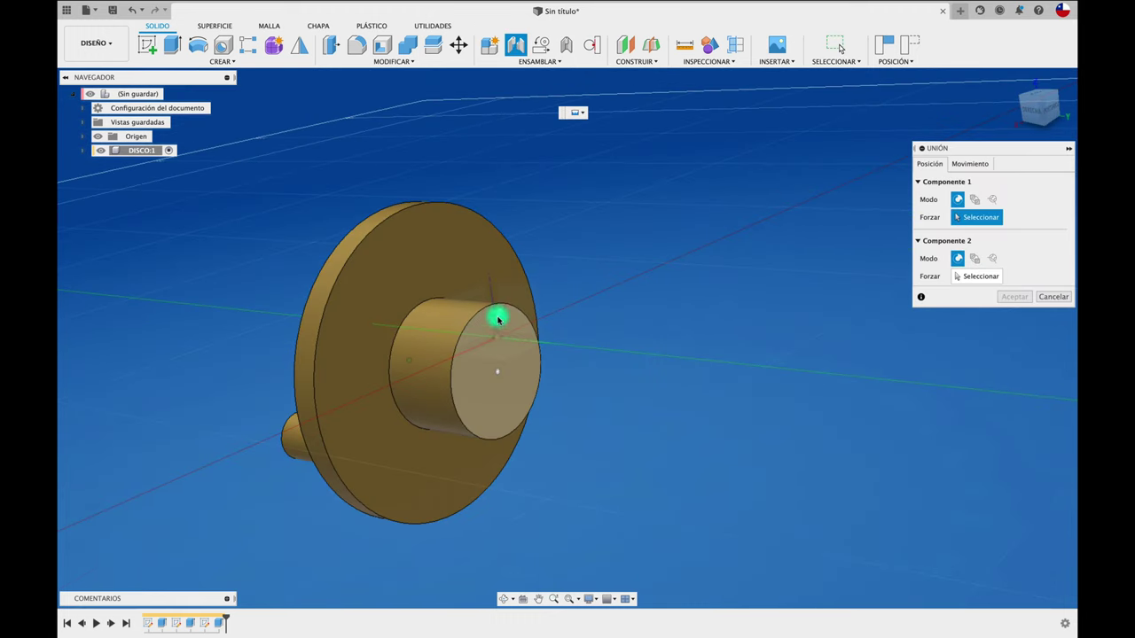
{"action": "left_click", "coordinate": [502, 375]}
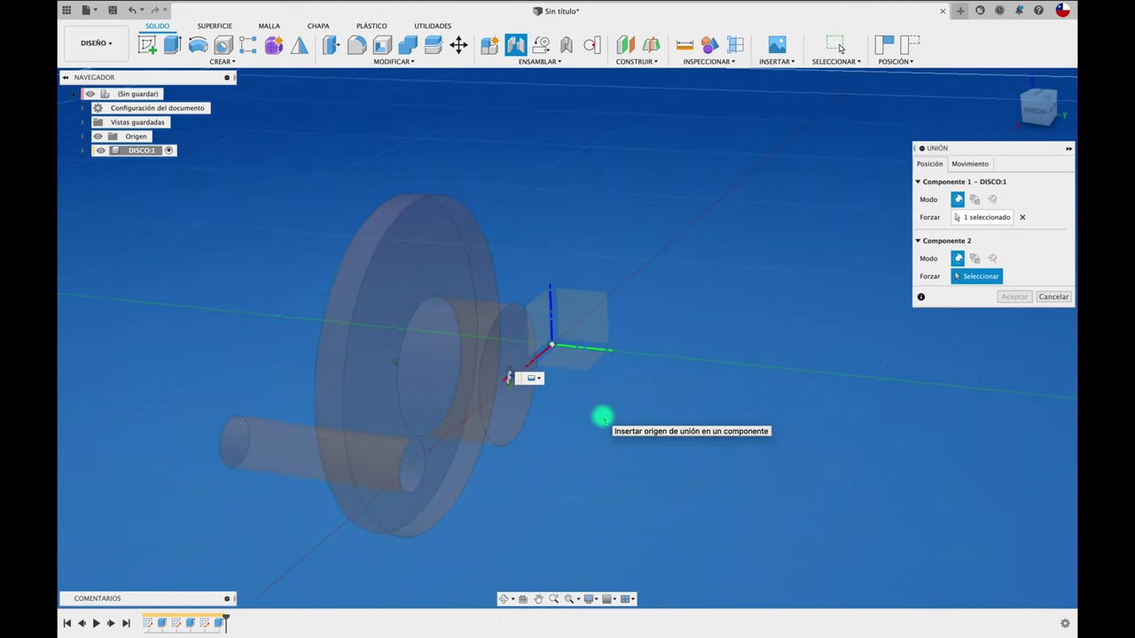
{"action": "mouse_move", "coordinate": [602, 417]}
{"action": "middle_mouse_down", "text": "shift"}
{"action": "mouse_move", "coordinate": [520, 387]}
{"action": "mouse_move", "coordinate": [555, 390]}
{"action": "middle_mouse_up", "text": "shift"}
{"action": "left_click", "coordinate": [577, 322]}
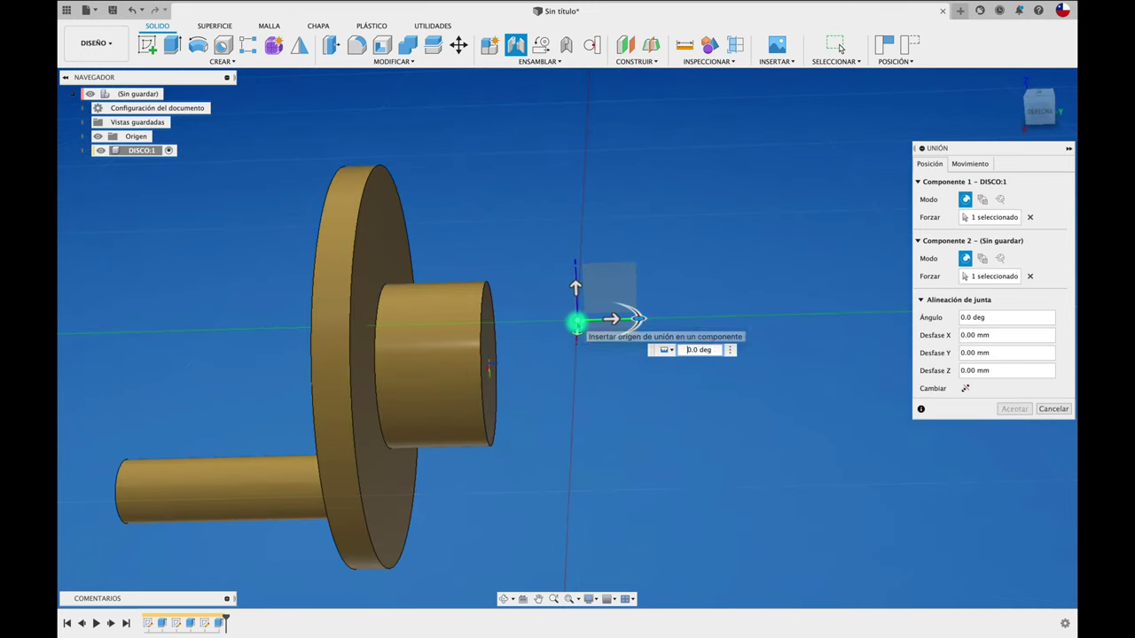
{"action": "left_click", "coordinate": [970, 164]}
{"action": "left_click", "coordinate": [973, 181]}
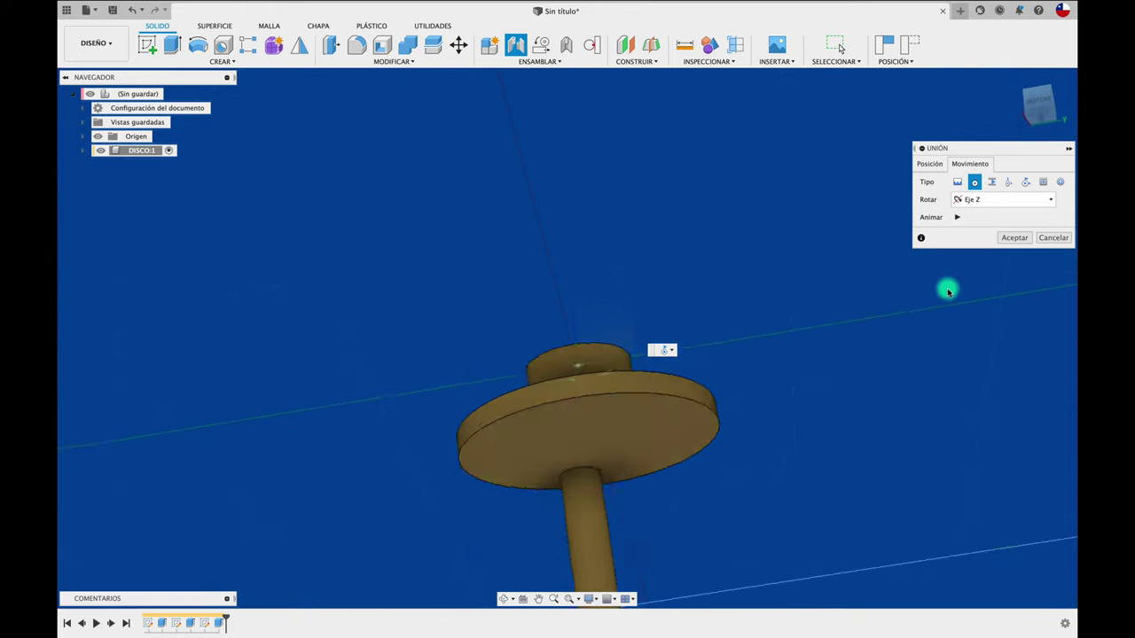
{"action": "left_click", "coordinate": [1011, 237]}
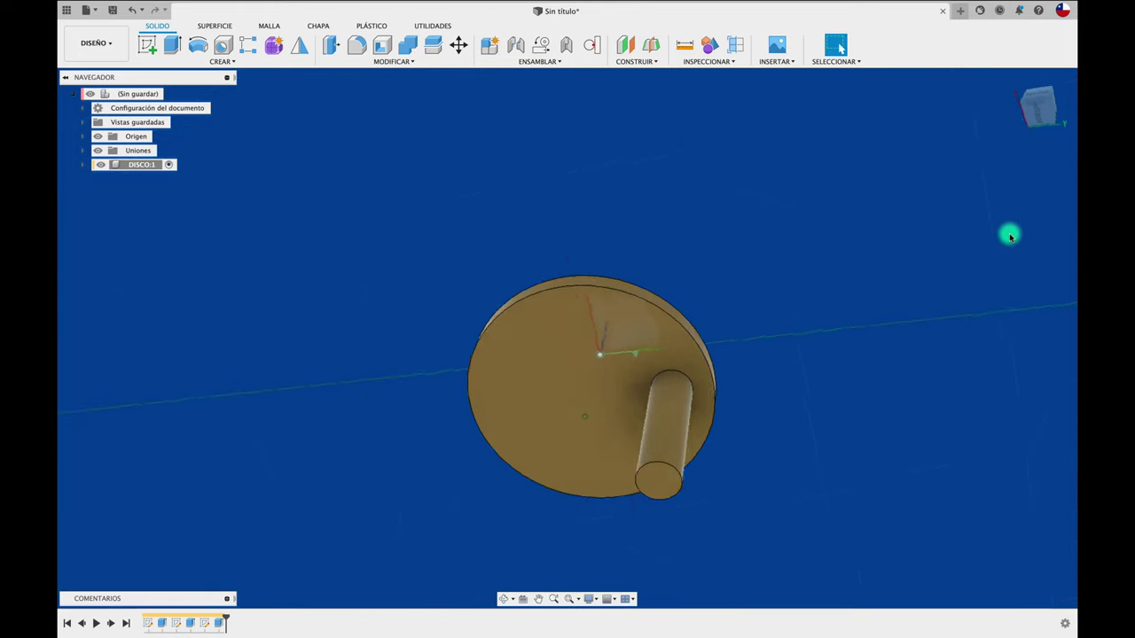
Set the straight-on disc-face view as the Front view, then return to the Home view
{"action": "mouse_move", "coordinate": [1011, 236]}
{"action": "middle_mouse_down", "text": "shift"}
{"action": "mouse_move", "coordinate": [990, 180]}
{"action": "mouse_move", "coordinate": [1039, 108]}
{"action": "middle_mouse_up", "text": "shift"}
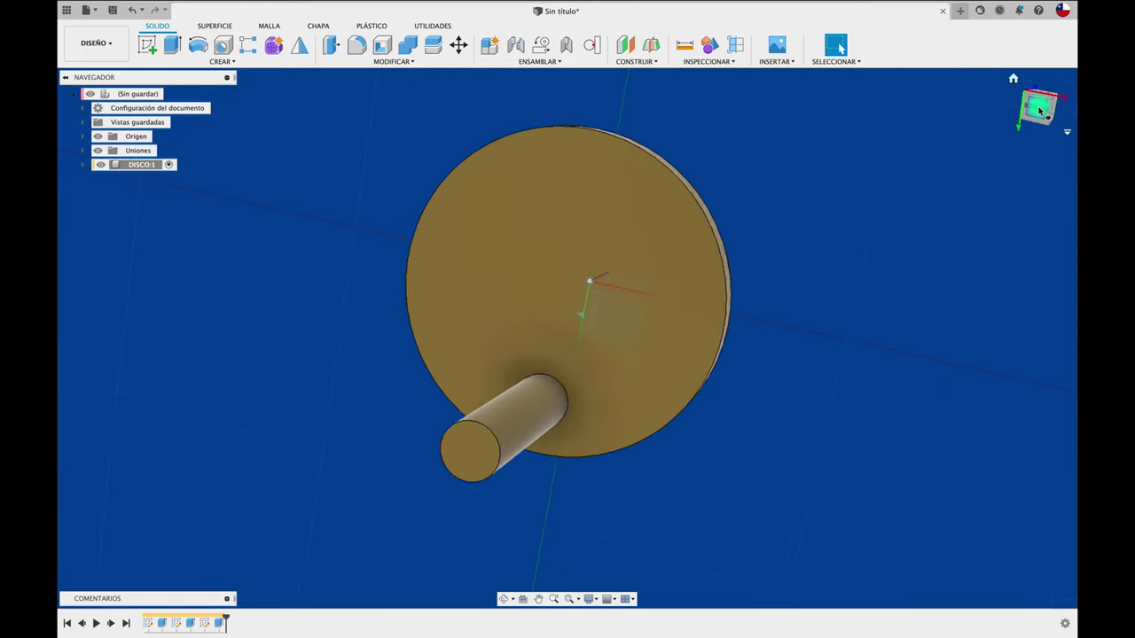
{"action": "left_click", "coordinate": [1039, 108]}
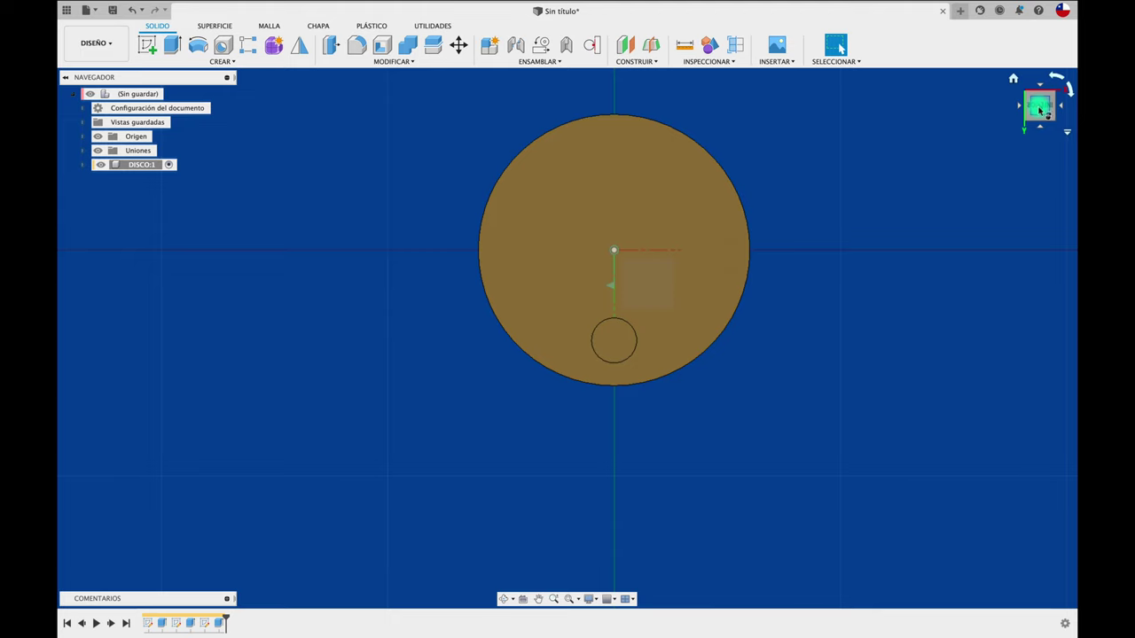
{"action": "left_click", "coordinate": [1067, 133]}
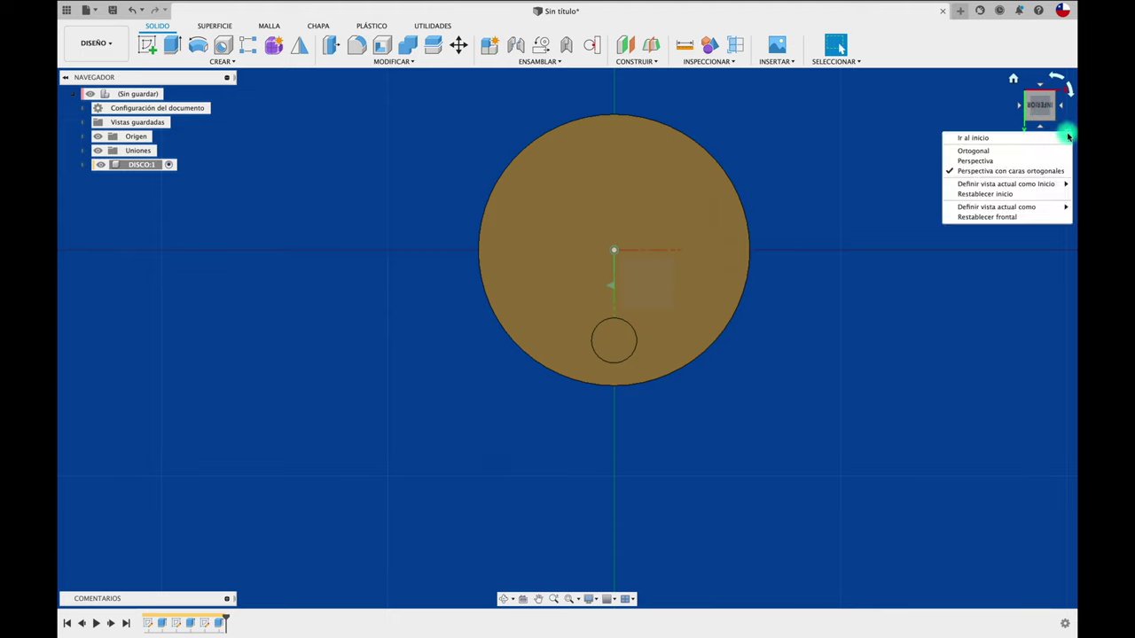
{"action": "mouse_move", "coordinate": [996, 206]}
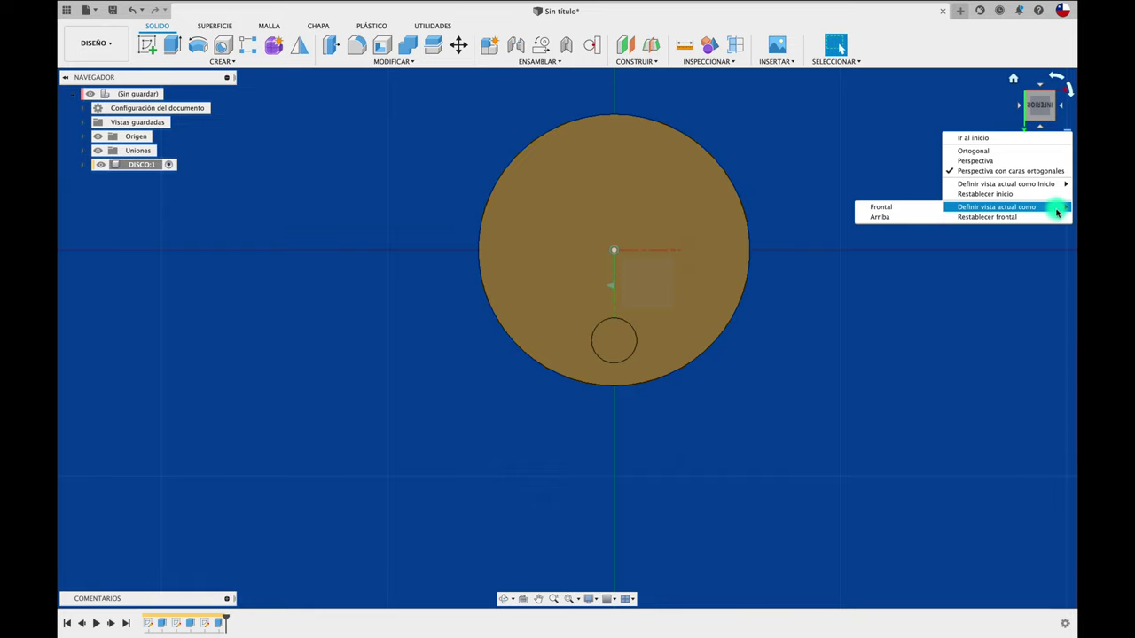
{"action": "left_click", "coordinate": [920, 206]}
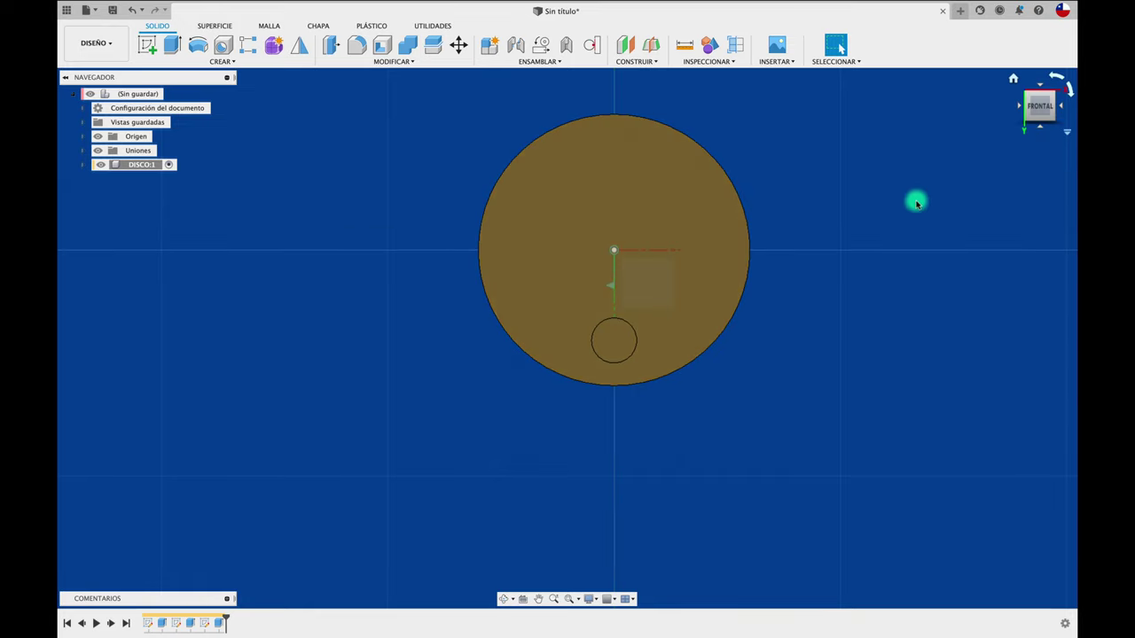
{"action": "key", "text": "F6"}
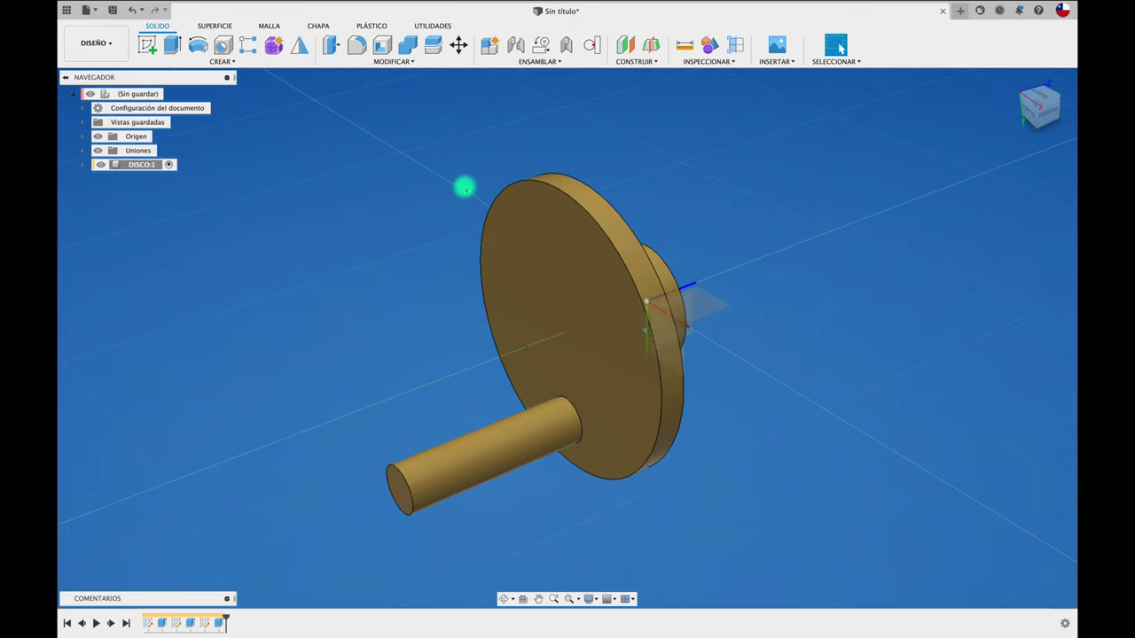
Activate the top-level assembly, create a new component named BRAZO, and start a sketch
{"action": "left_click", "coordinate": [139, 95]}
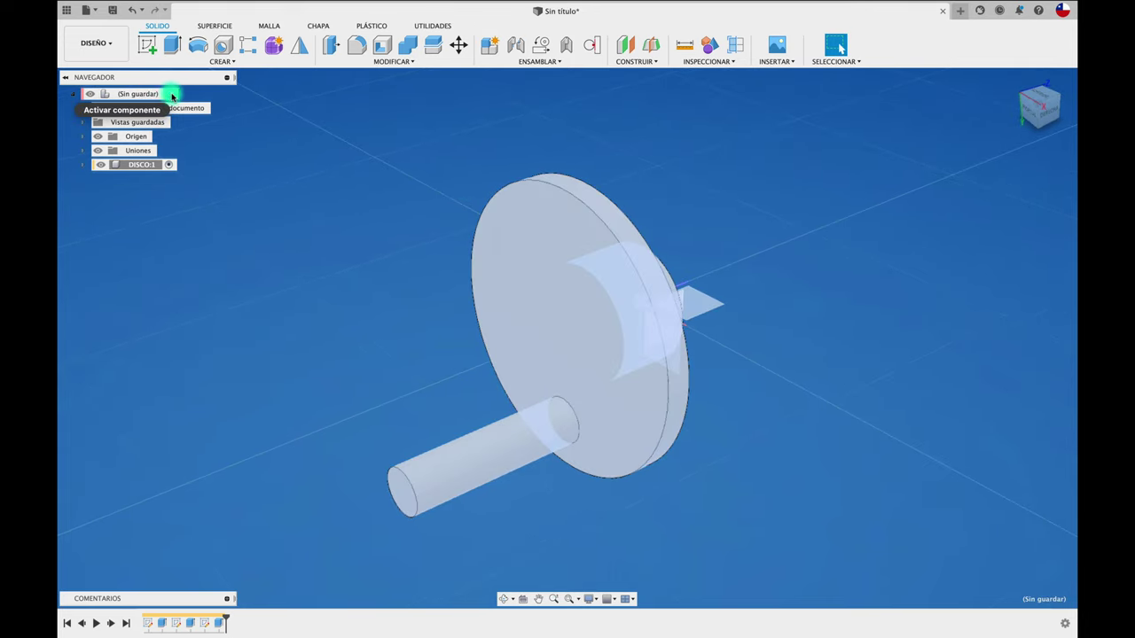
{"action": "left_click", "coordinate": [170, 94]}
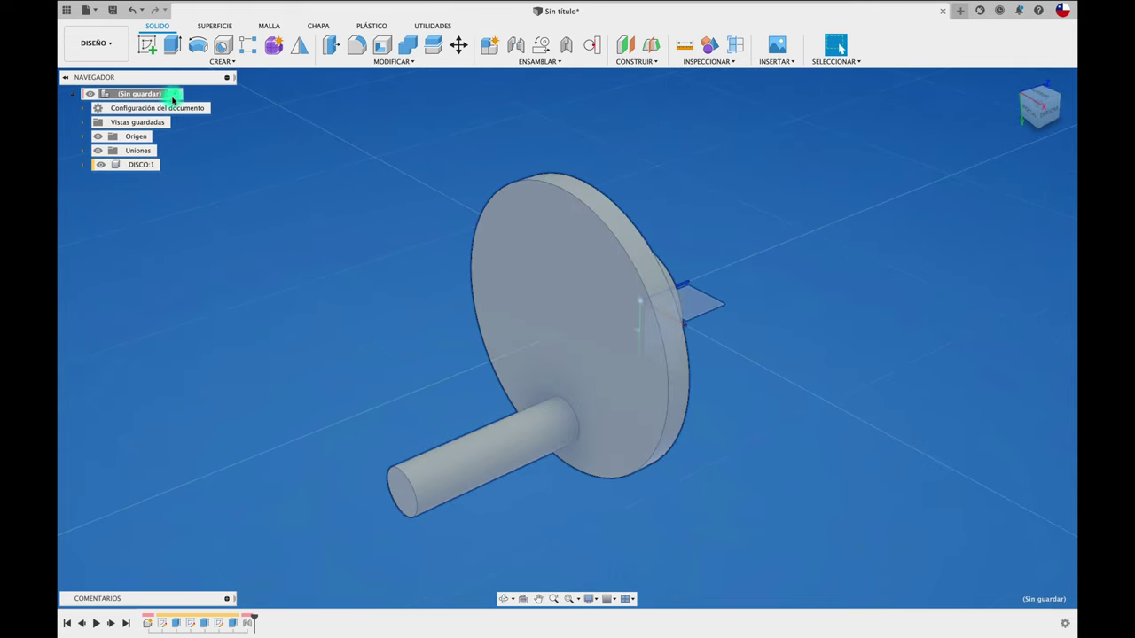
{"action": "left_click", "coordinate": [489, 45]}
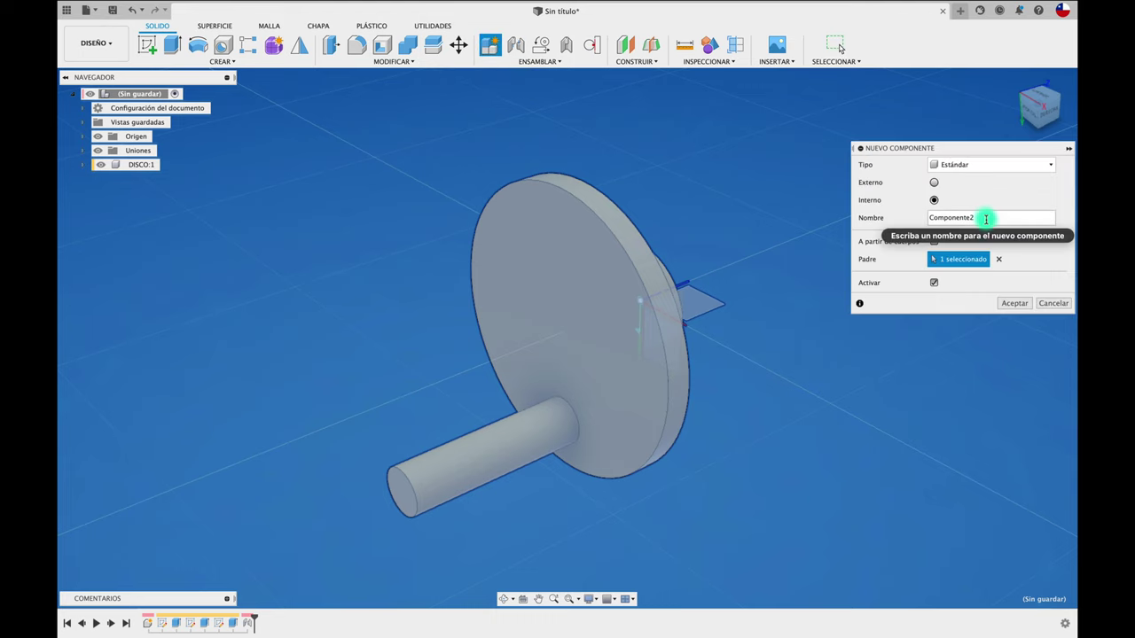
{"action": "double_click", "coordinate": [963, 217]}
{"action": "type", "text": "BRAZO"}
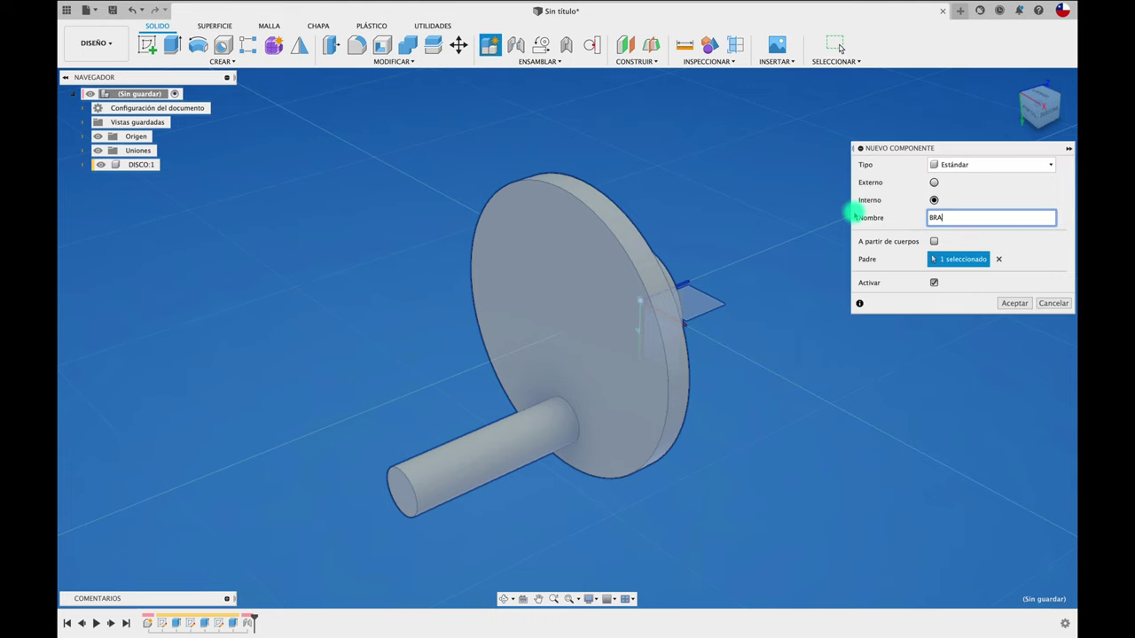
{"action": "left_click", "coordinate": [1014, 303]}
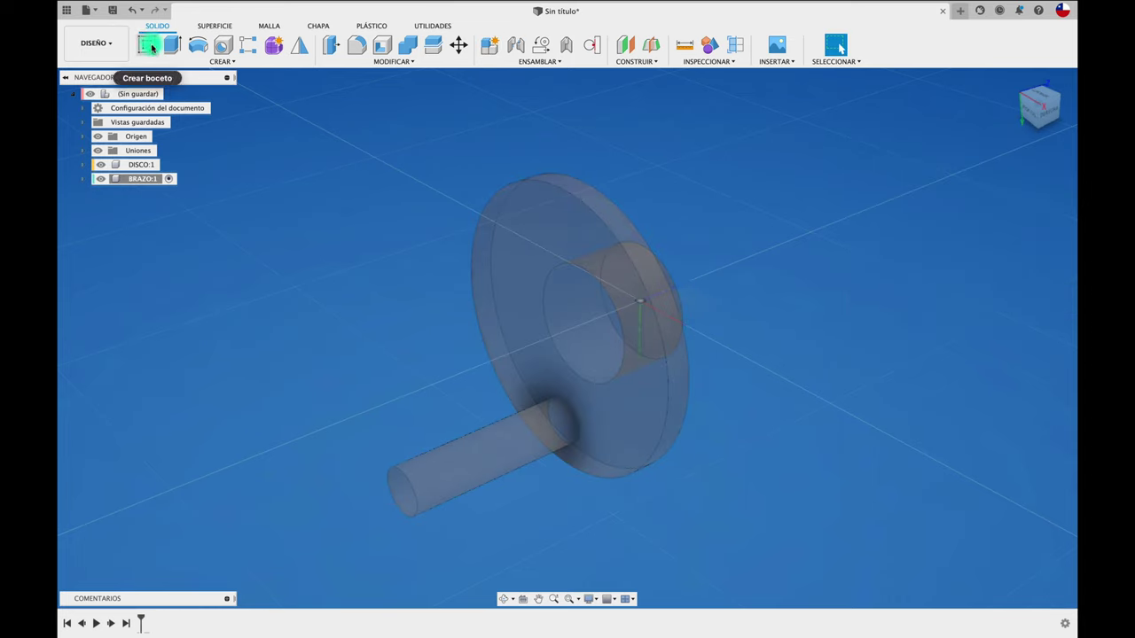
{"action": "left_click", "coordinate": [150, 47]}
Draw a vertical centre-to-centre slot, 40 mm long and 10 mm wide, from the pin centre on the disc face
{"action": "left_click", "coordinate": [496, 252]}
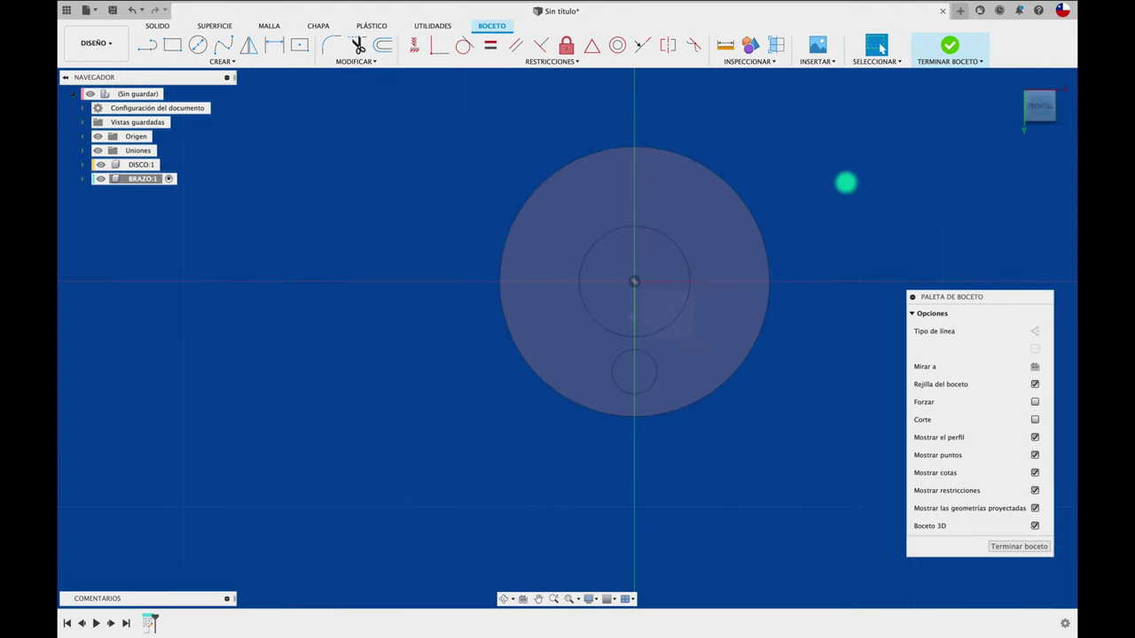
{"action": "left_click", "coordinate": [222, 61]}
{"action": "mouse_move", "coordinate": [177, 149]}
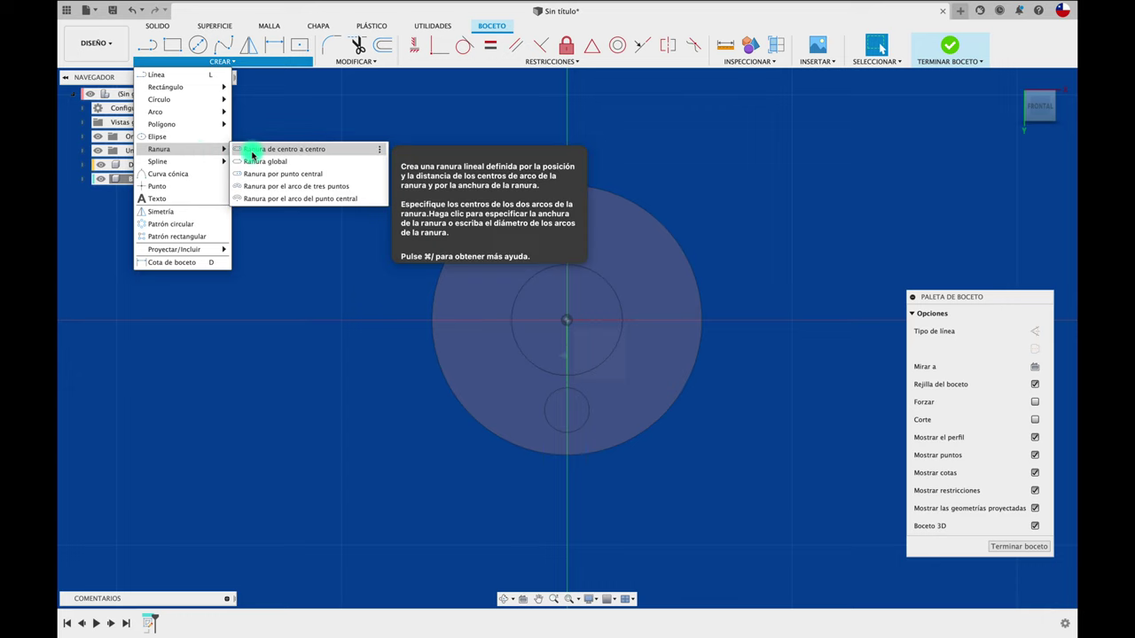
{"action": "left_click", "coordinate": [259, 150]}
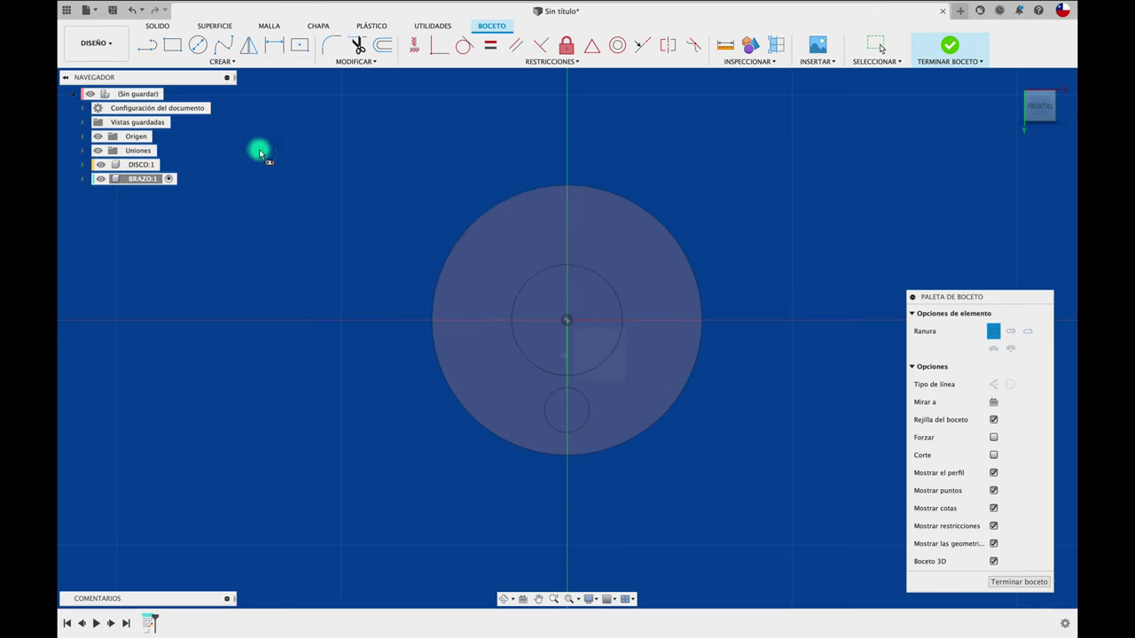
{"action": "left_click", "coordinate": [568, 411]}
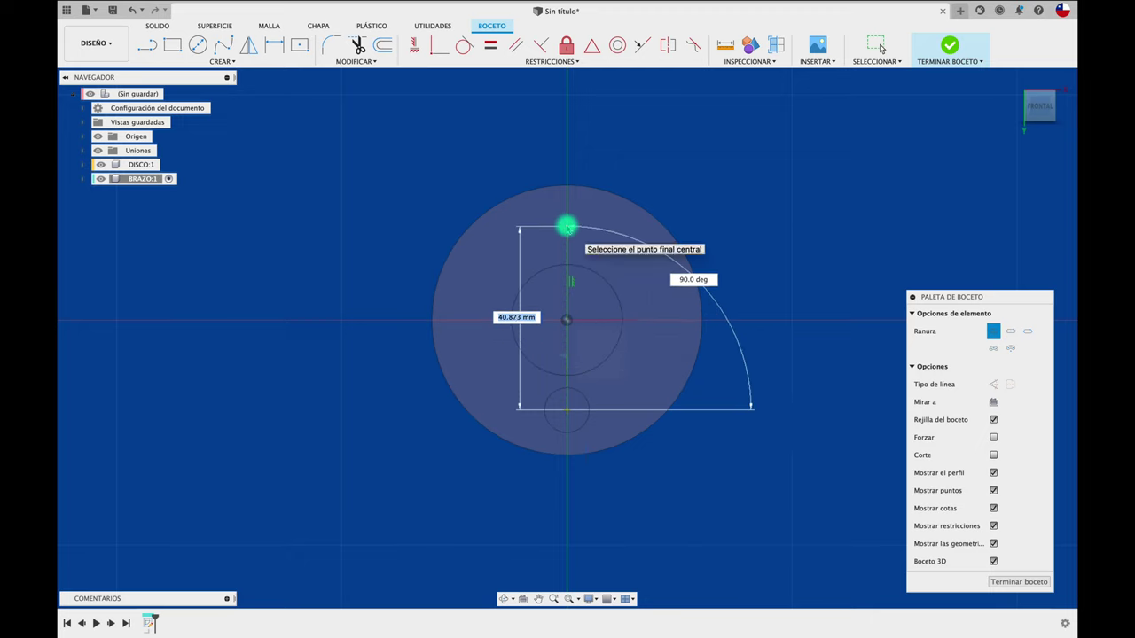
{"action": "type", "text": "40"}
{"action": "key", "text": "Tab"}
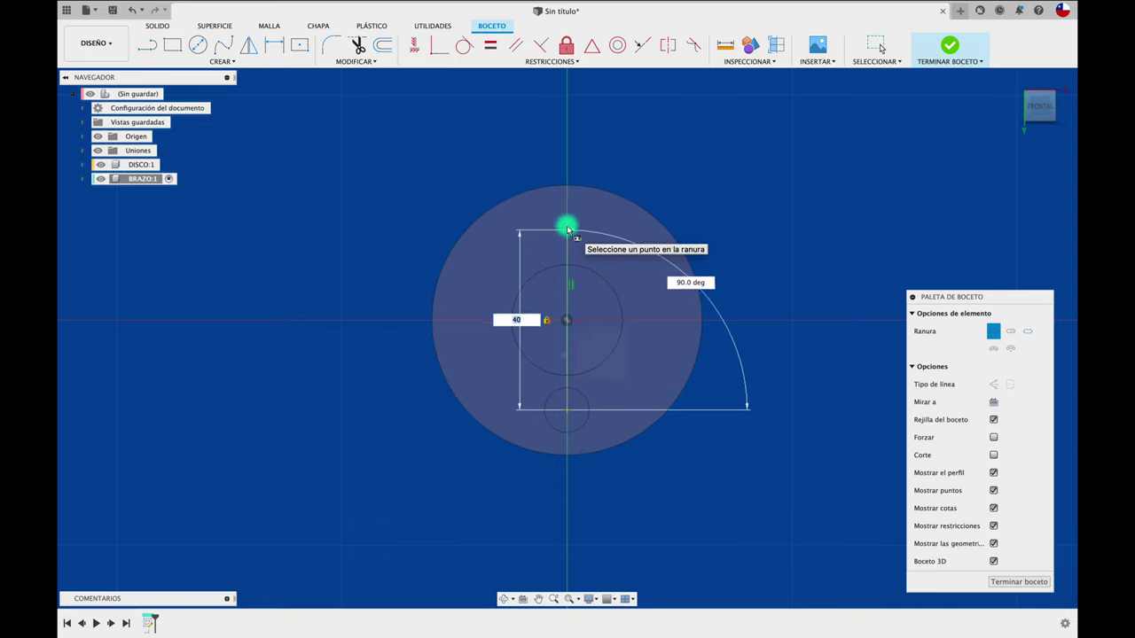
{"action": "left_click", "coordinate": [568, 229]}
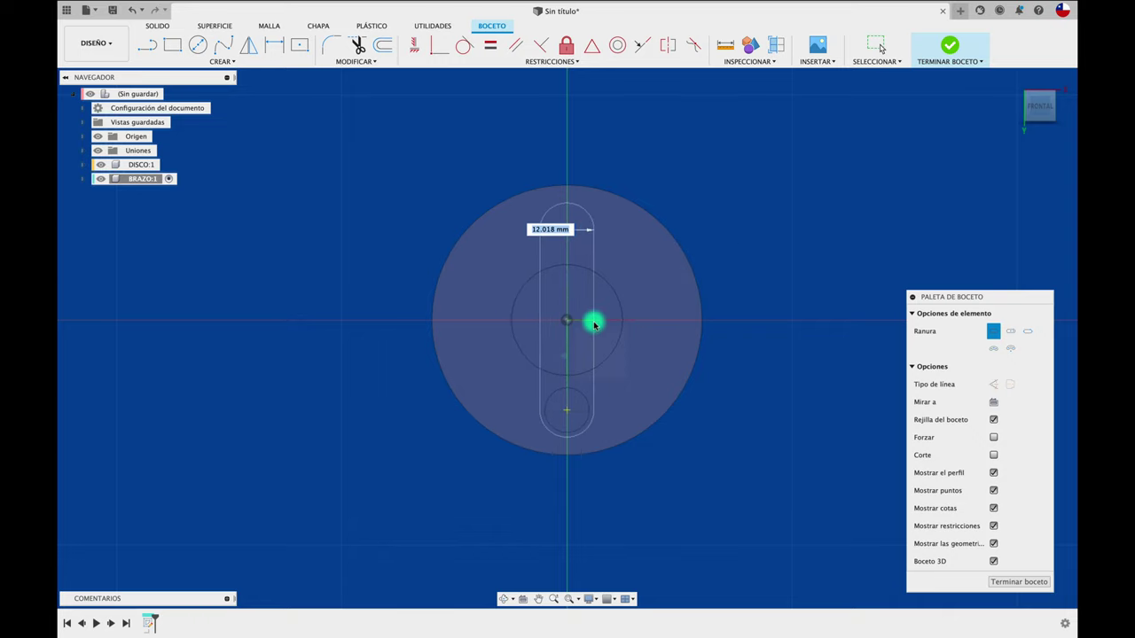
{"action": "key", "text": "Return"}
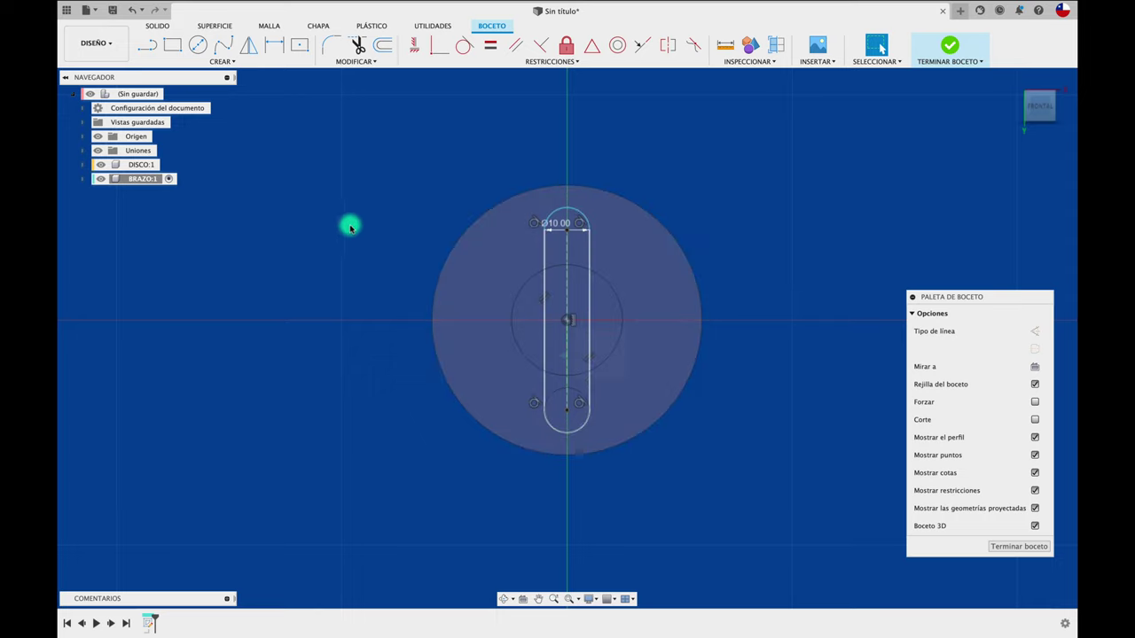
Offset the slot outline 5 mm outward to form the arm's outer edge
{"action": "left_click", "coordinate": [383, 51]}
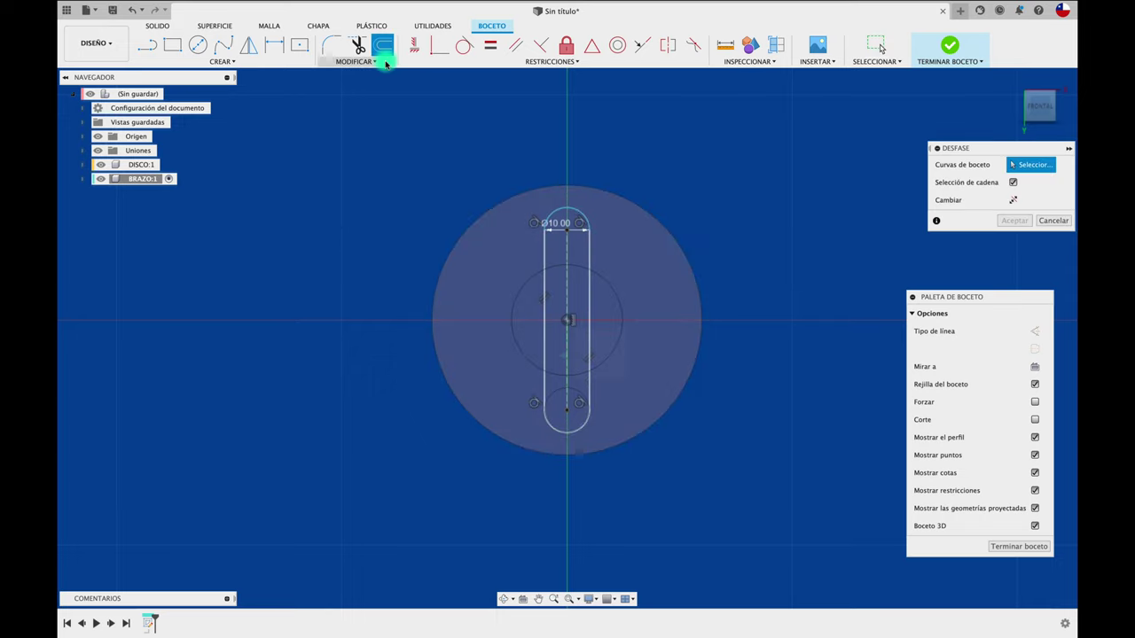
{"action": "left_click", "coordinate": [592, 380]}
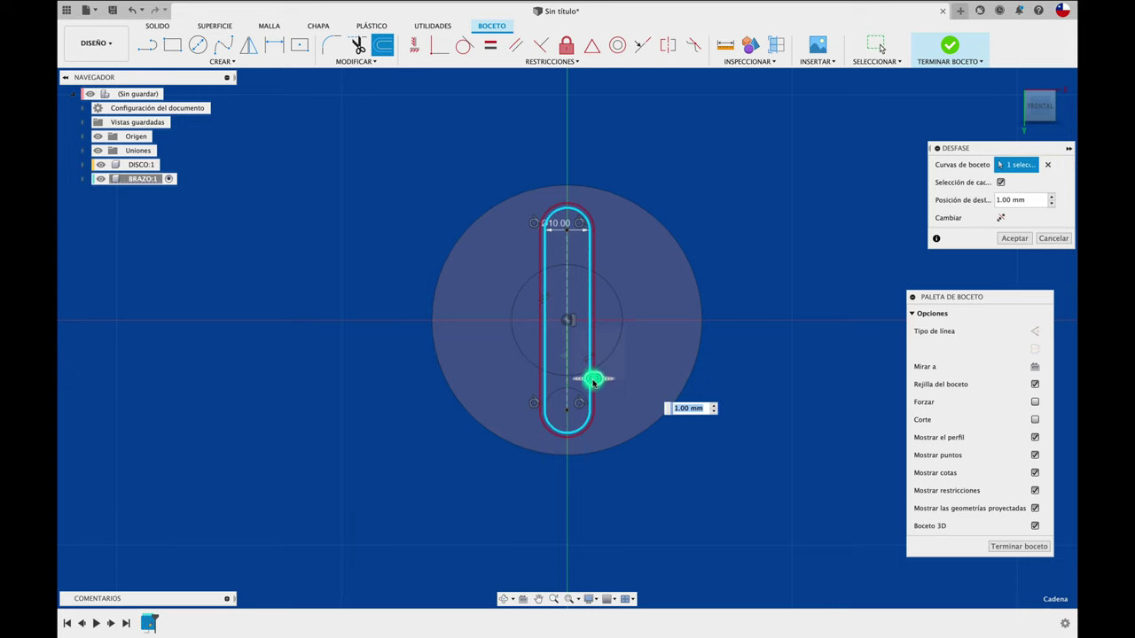
{"action": "left_click_drag", "start_coordinate": [592, 379], "coordinate": [619, 380]}
{"action": "left_click_drag", "start_coordinate": [627, 378], "coordinate": [608, 380]}
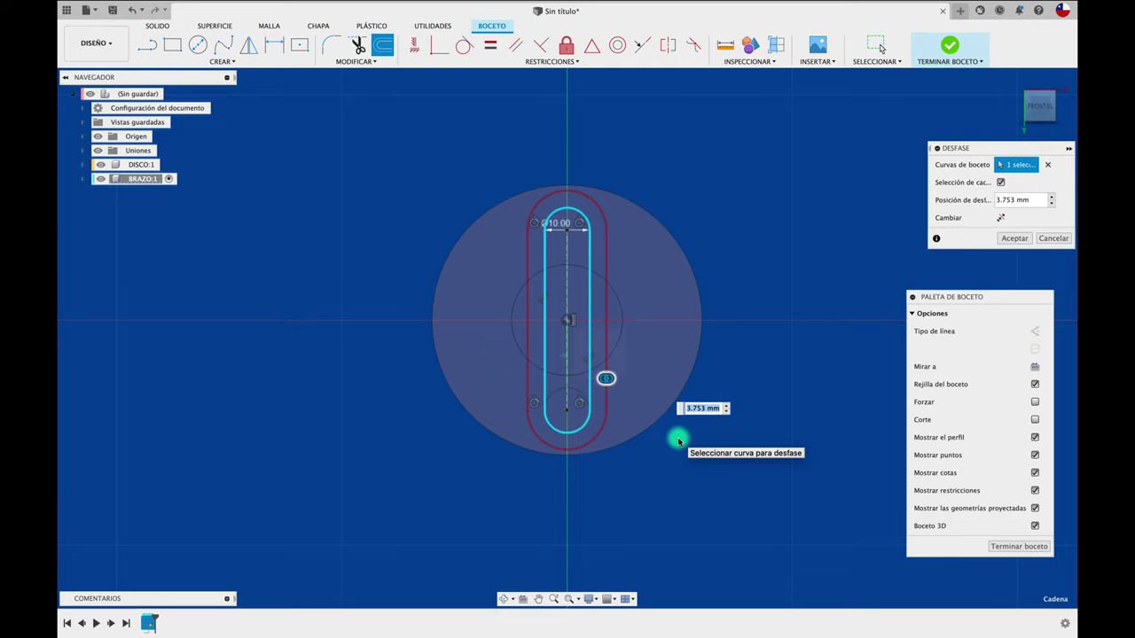
{"action": "key", "text": "Return"}
{"action": "scroll", "coordinate": [665, 454], "scroll_direction": "down", "scroll_amount": 3}
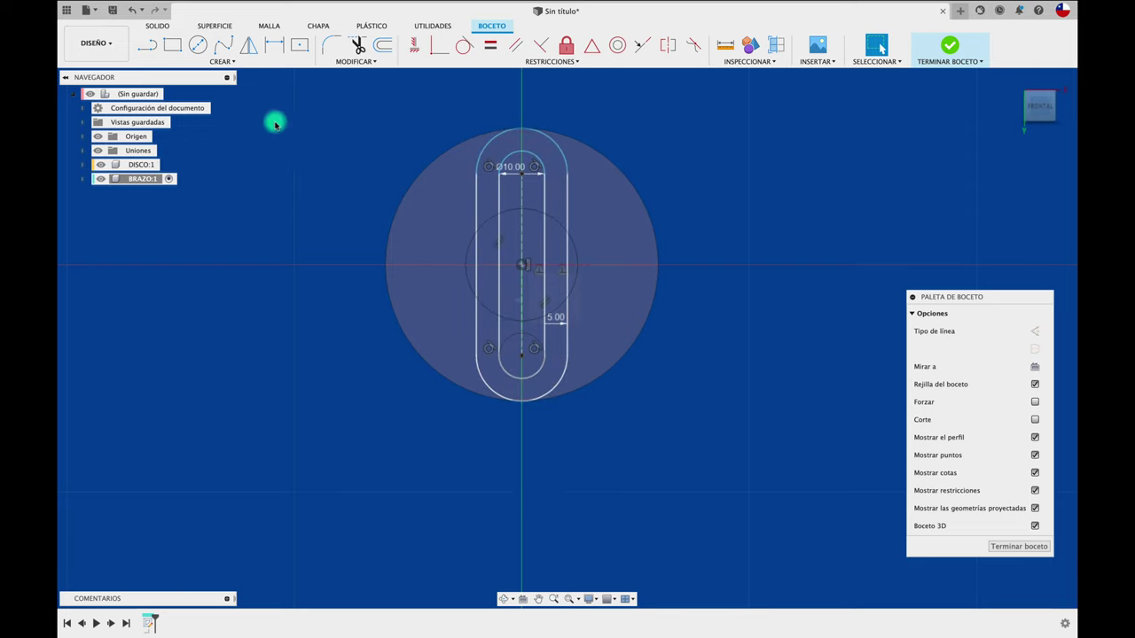
Draw a narrow centre-to-centre slot extending the arm downward below the disc
{"action": "left_click", "coordinate": [221, 62]}
{"action": "mouse_move", "coordinate": [182, 148]}
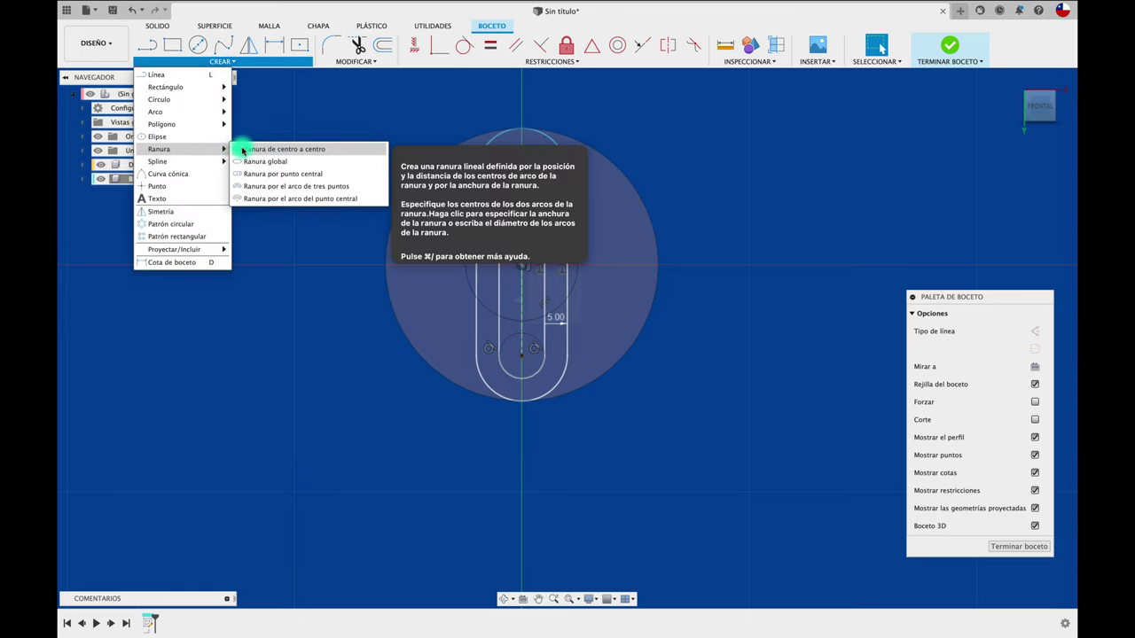
{"action": "left_click", "coordinate": [236, 149]}
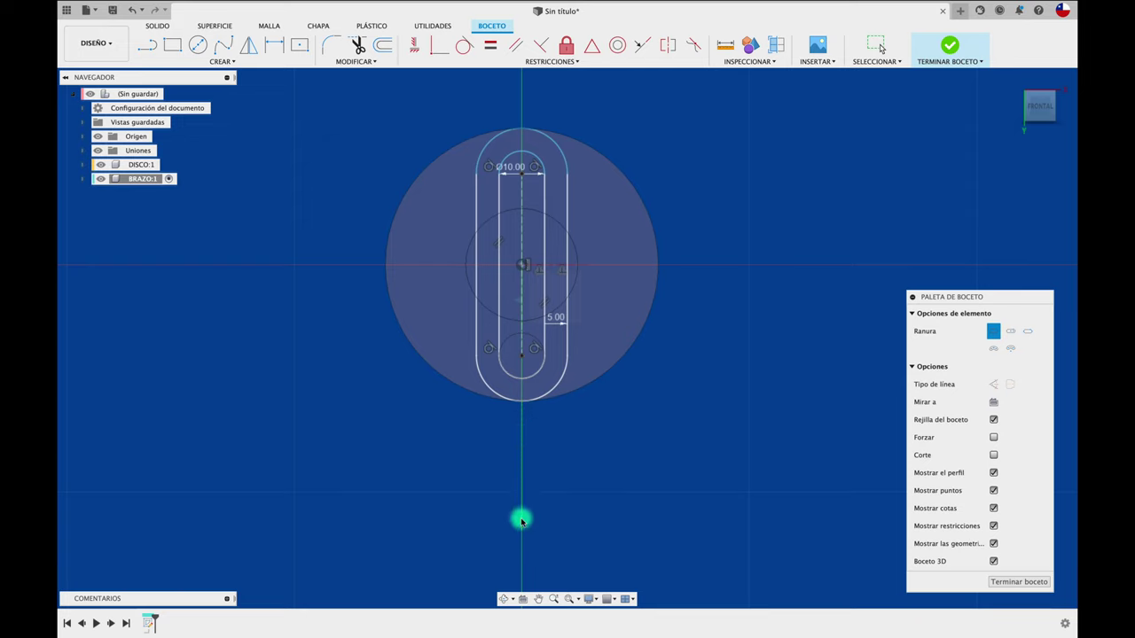
{"action": "left_click", "coordinate": [521, 521]}
{"action": "left_click", "coordinate": [522, 399]}
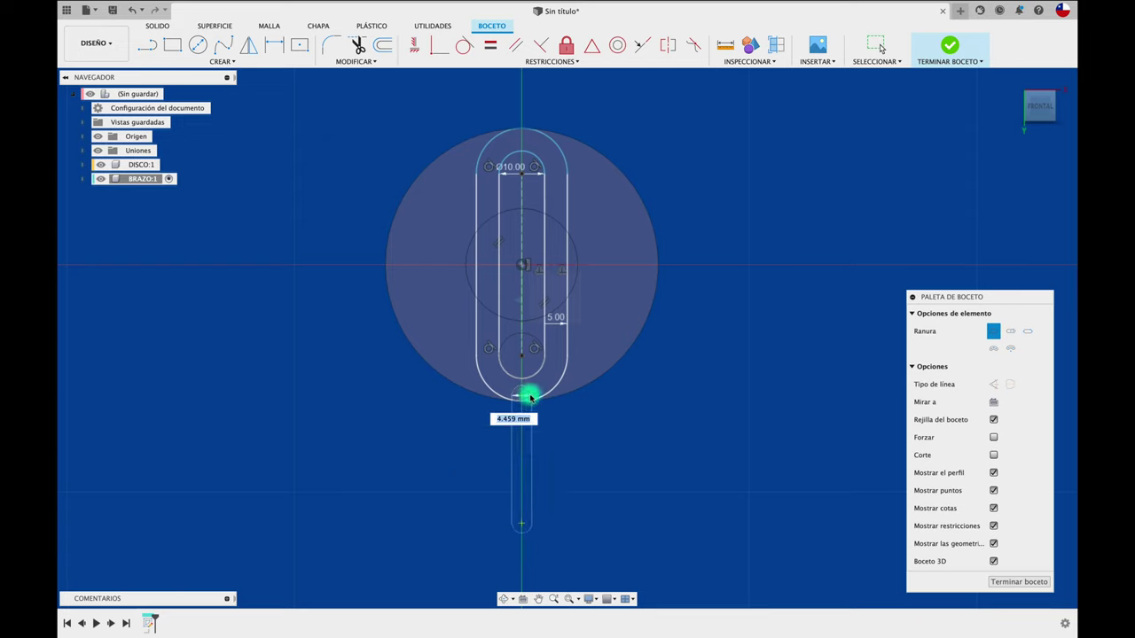
{"action": "left_click", "coordinate": [535, 398]}
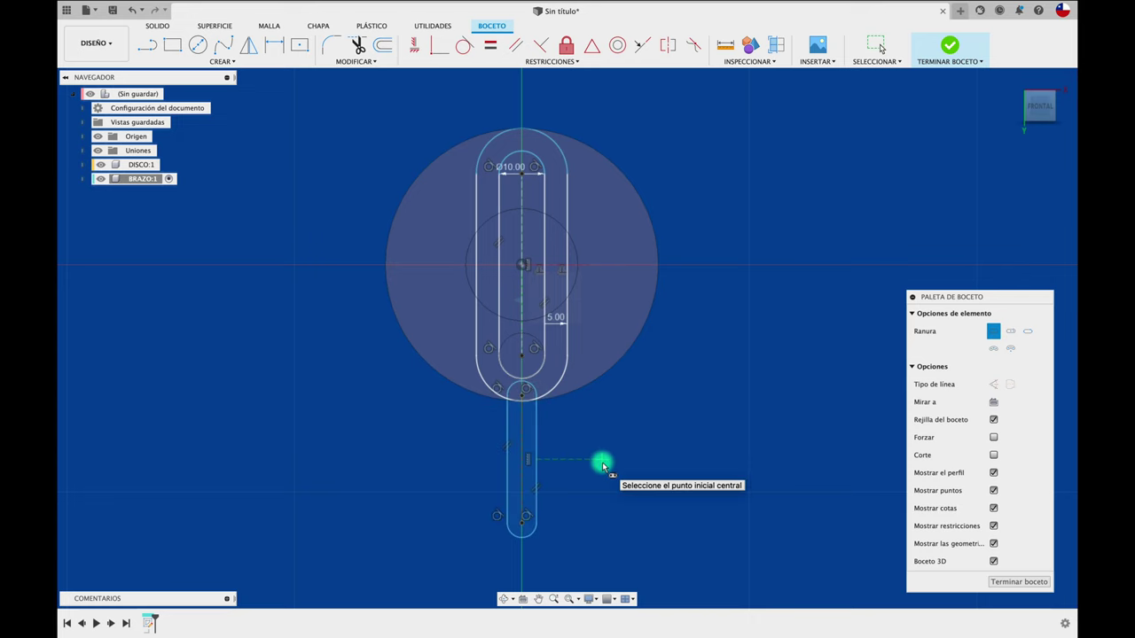
Trim the overlapping curve between the two slots
{"action": "key", "text": "t"}
{"action": "middle_click_drag", "start_coordinate": [603, 464], "coordinate": [535, 425], "text": "shift"}
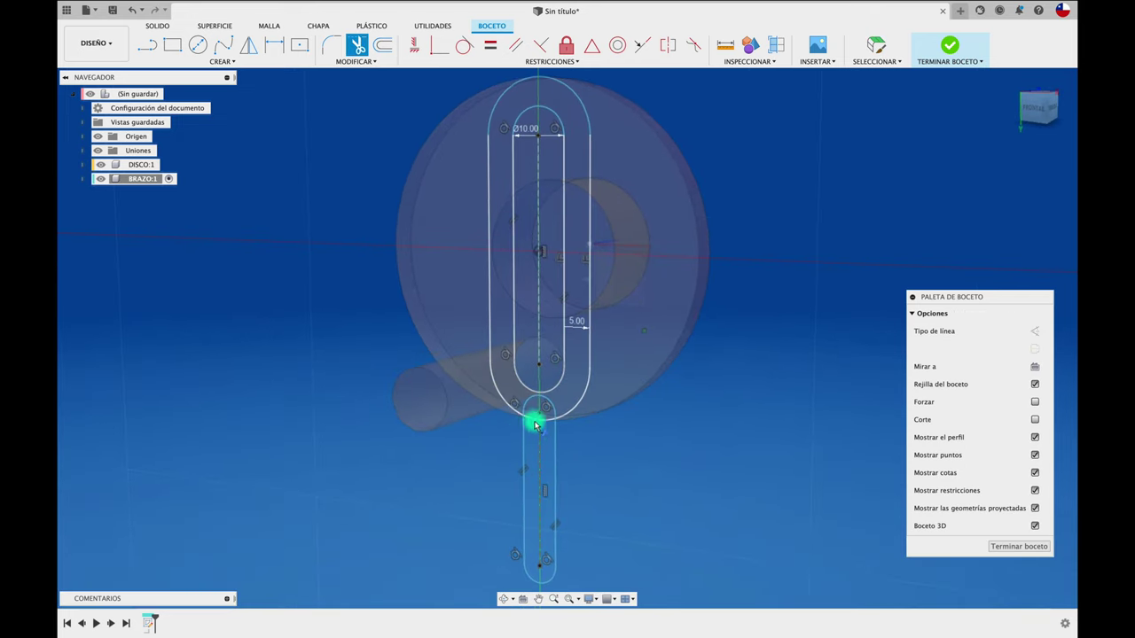
{"action": "left_click", "coordinate": [533, 423]}
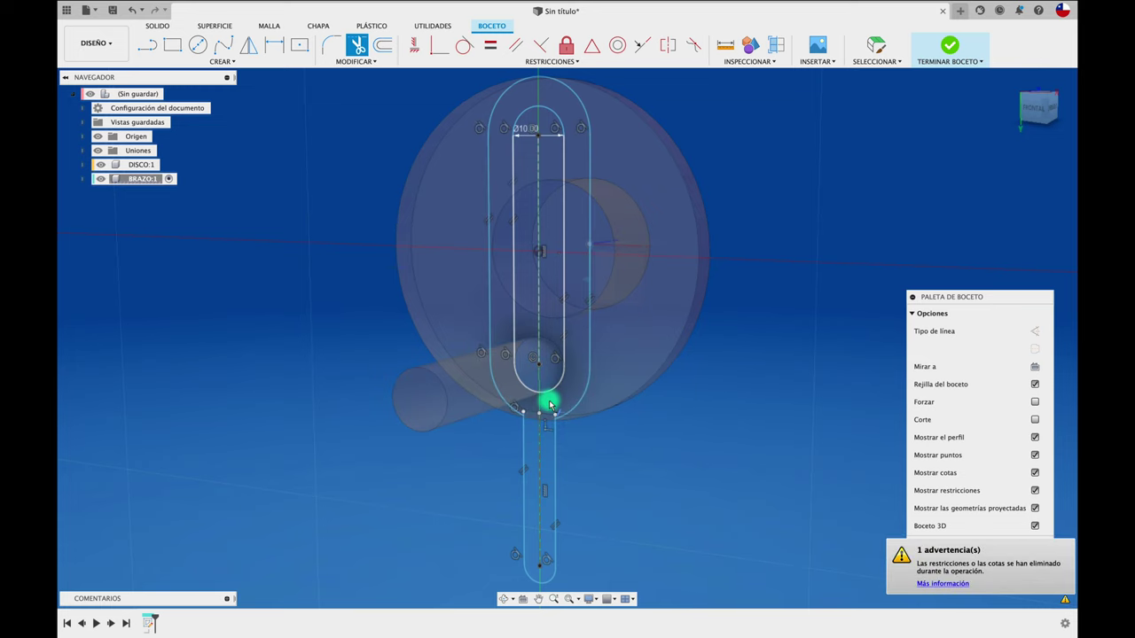
{"action": "middle_click_drag", "start_coordinate": [621, 460], "coordinate": [620, 461], "text": "shift"}
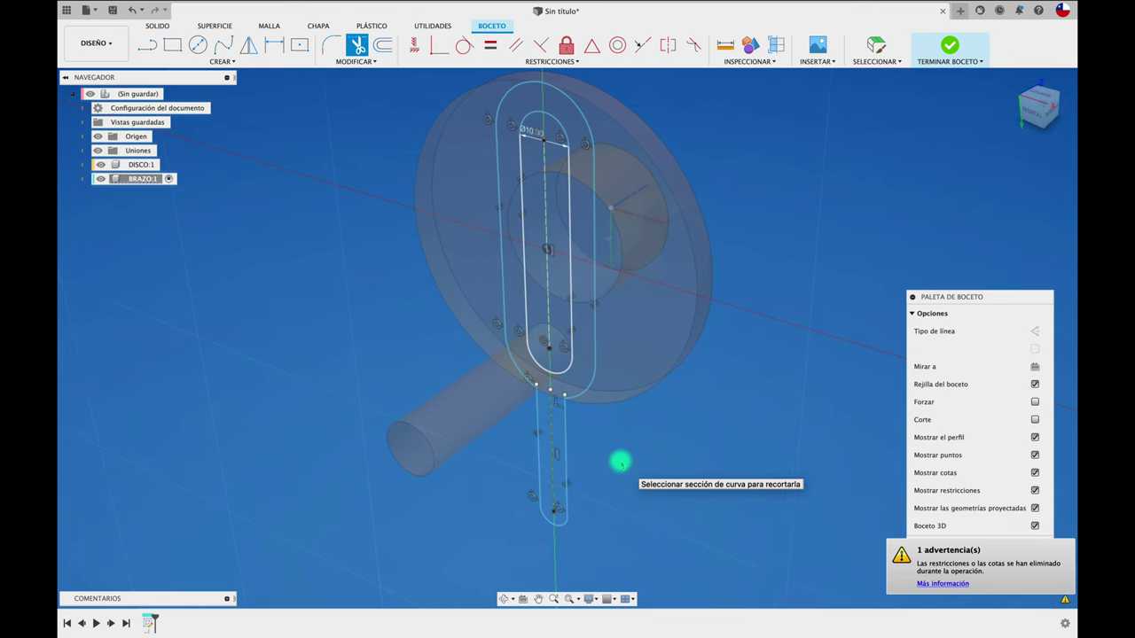
Extrude the arm handle and outer slot profiles 6.00 mm as a new BRAZO body
{"action": "key", "text": "e"}
{"action": "left_click", "coordinate": [556, 457]}
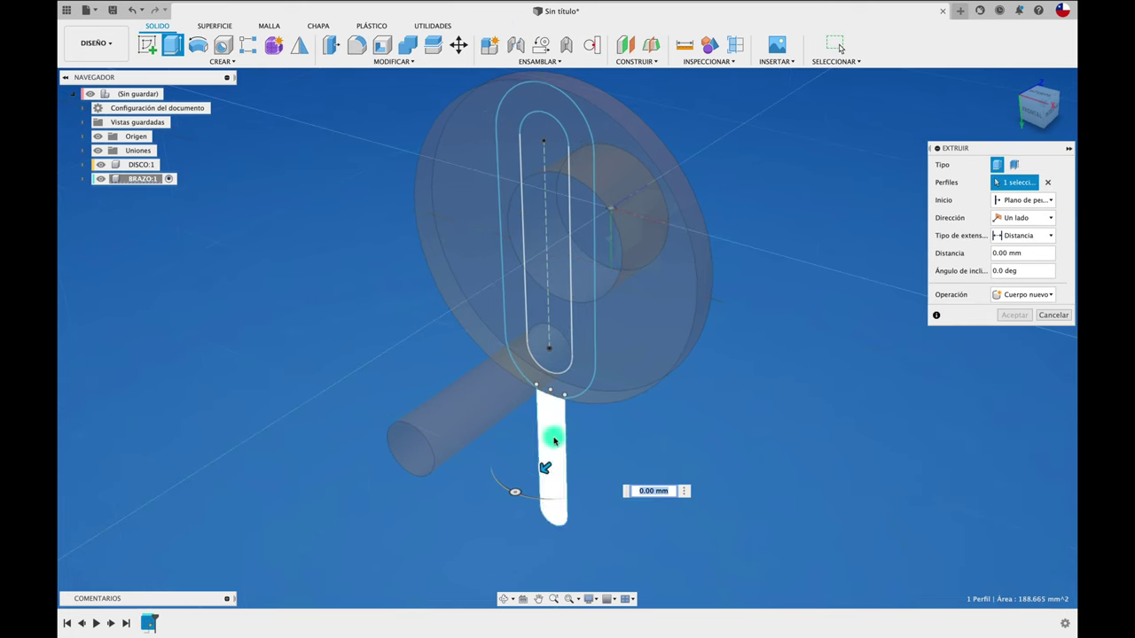
{"action": "left_click", "coordinate": [575, 384]}
{"action": "middle_click_drag", "start_coordinate": [575, 418], "coordinate": [520, 263], "text": "shift"}
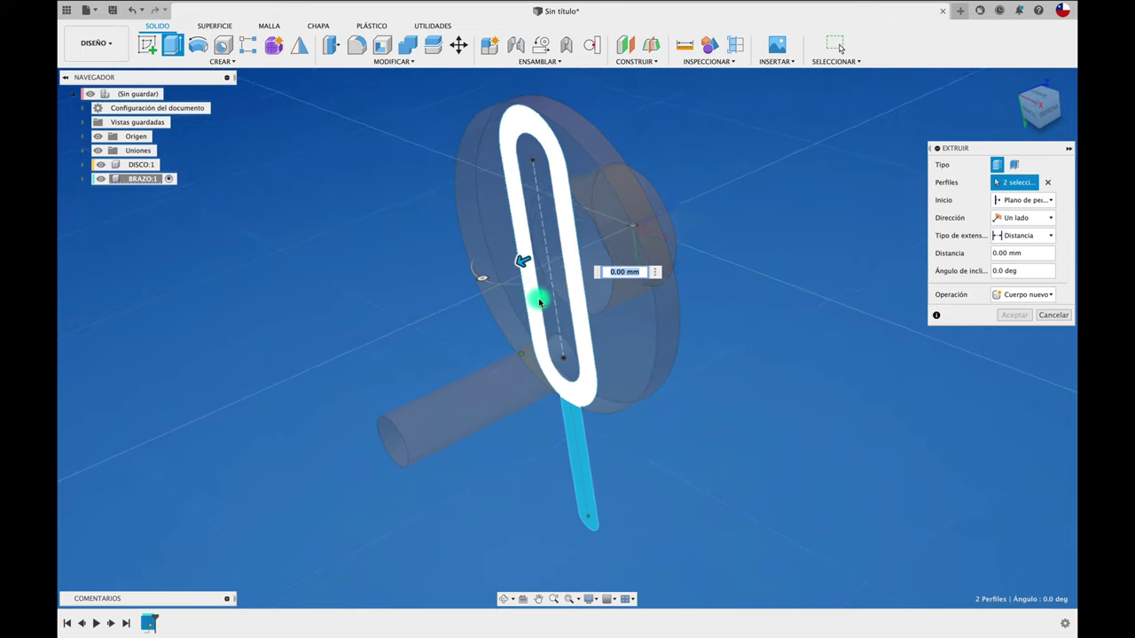
{"action": "left_click_drag", "start_coordinate": [523, 264], "coordinate": [493, 277]}
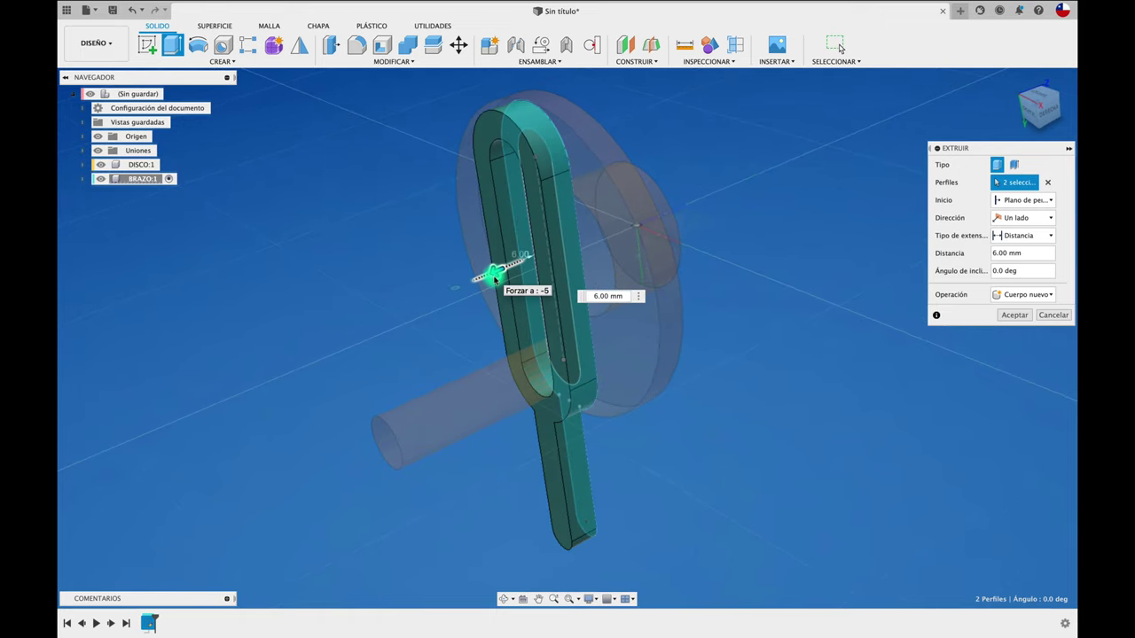
{"action": "left_click", "coordinate": [961, 394]}
{"action": "left_click", "coordinate": [1015, 314]}
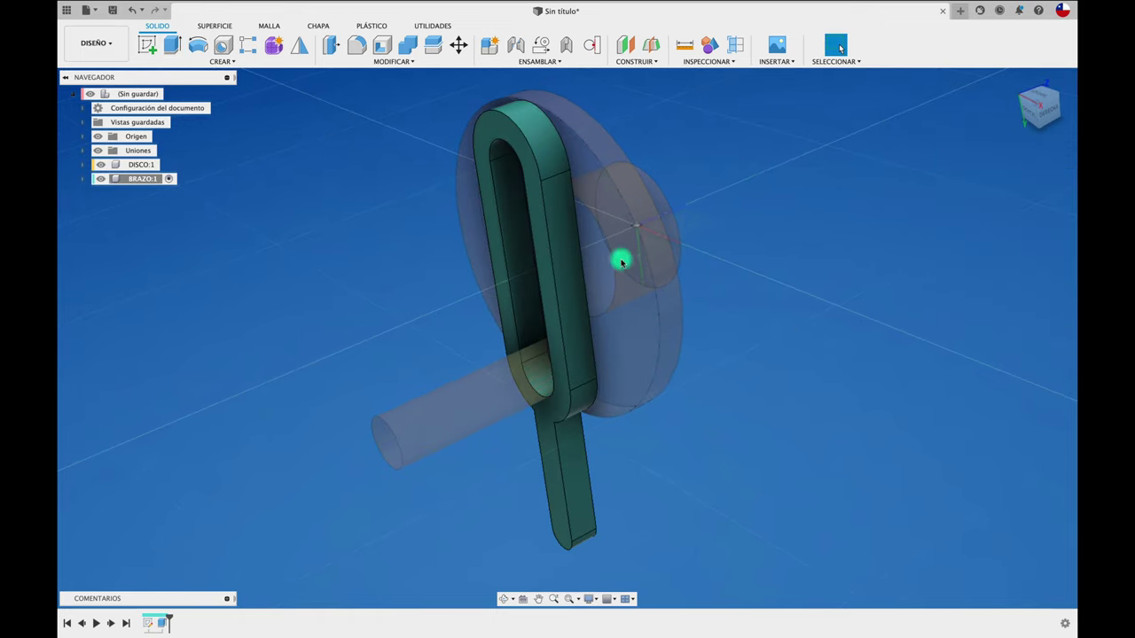
Activate the root component, drag the arm away from the disc to test it, then undo the move
{"action": "left_click", "coordinate": [174, 93]}
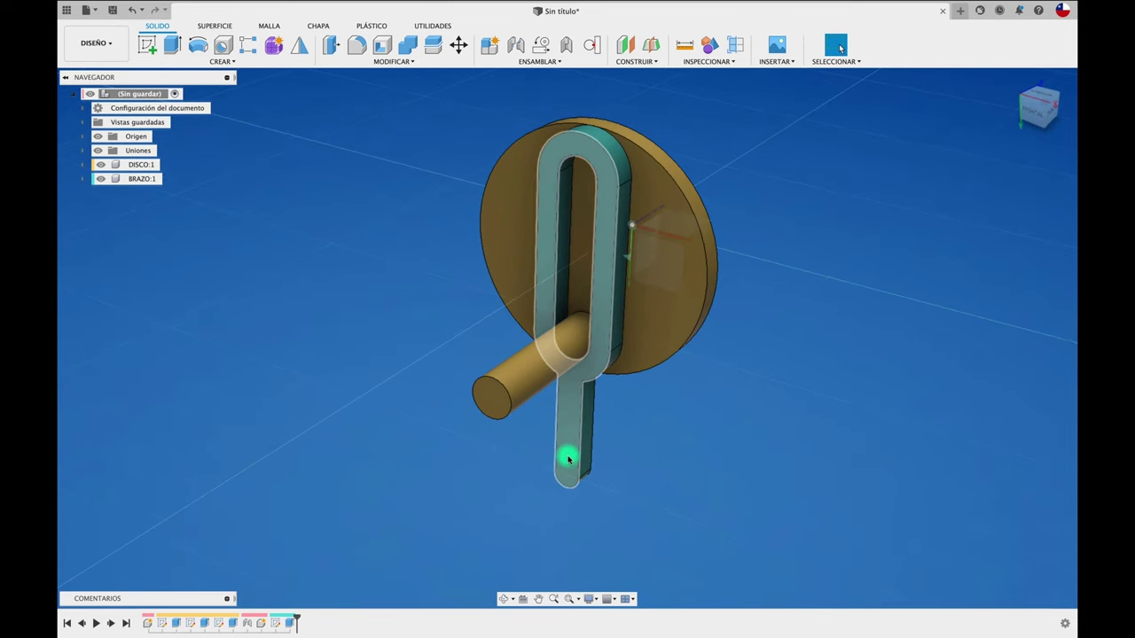
{"action": "left_click_drag", "start_coordinate": [570, 459], "coordinate": [343, 483]}
{"action": "key", "text": "ctrl+z"}
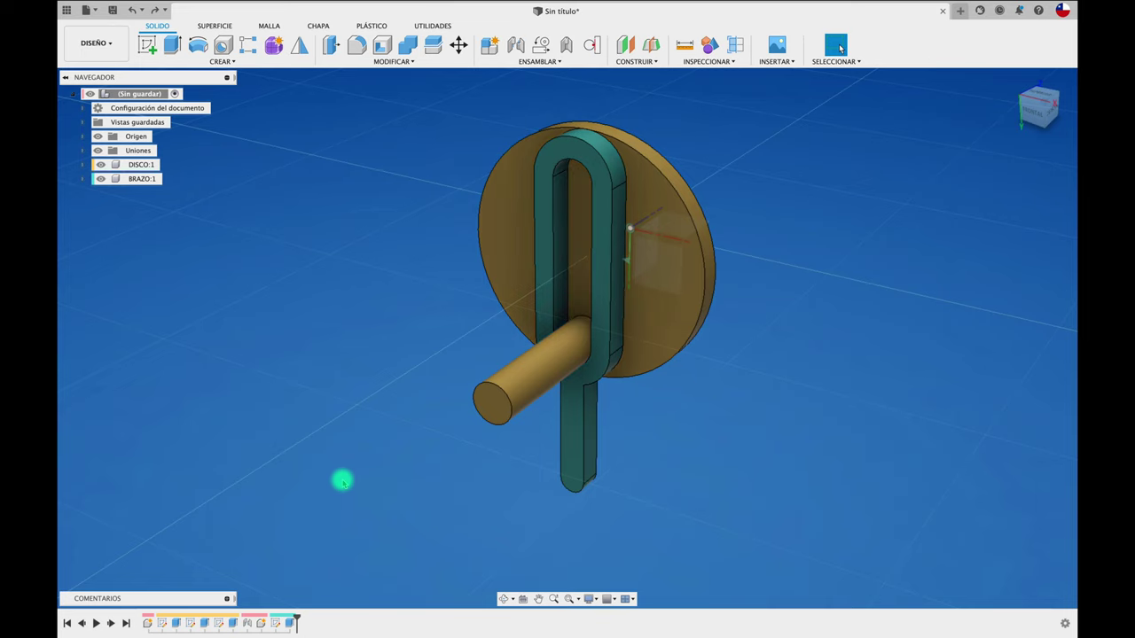
{"action": "scroll", "coordinate": [350, 468], "scroll_direction": "up", "scroll_amount": 3}
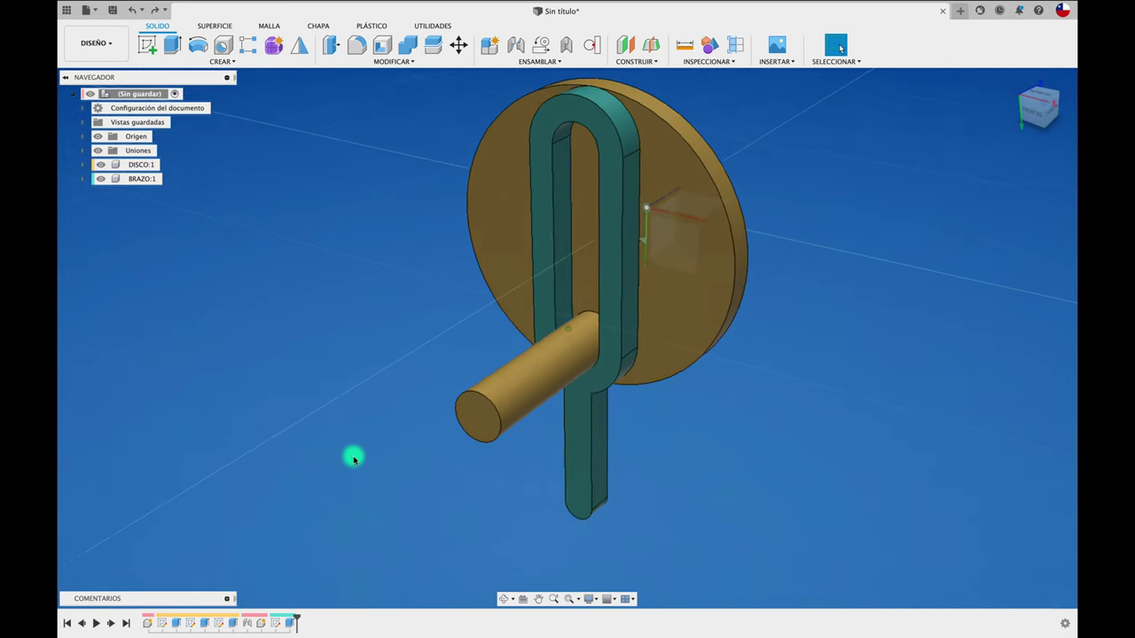
{"action": "scroll", "coordinate": [356, 452], "scroll_direction": "down", "scroll_amount": 1}
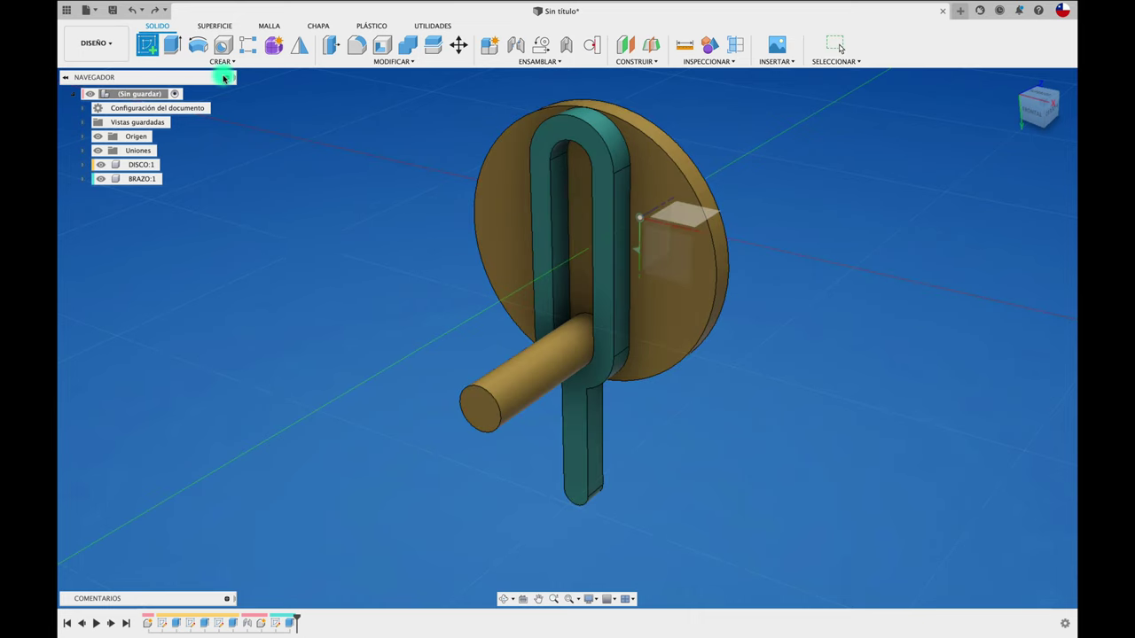
Sketch on the arm's flat face and place a point at its lower rounded tip's centre
{"action": "middle_click_drag", "start_coordinate": [224, 78], "coordinate": [569, 426], "text": "shift"}
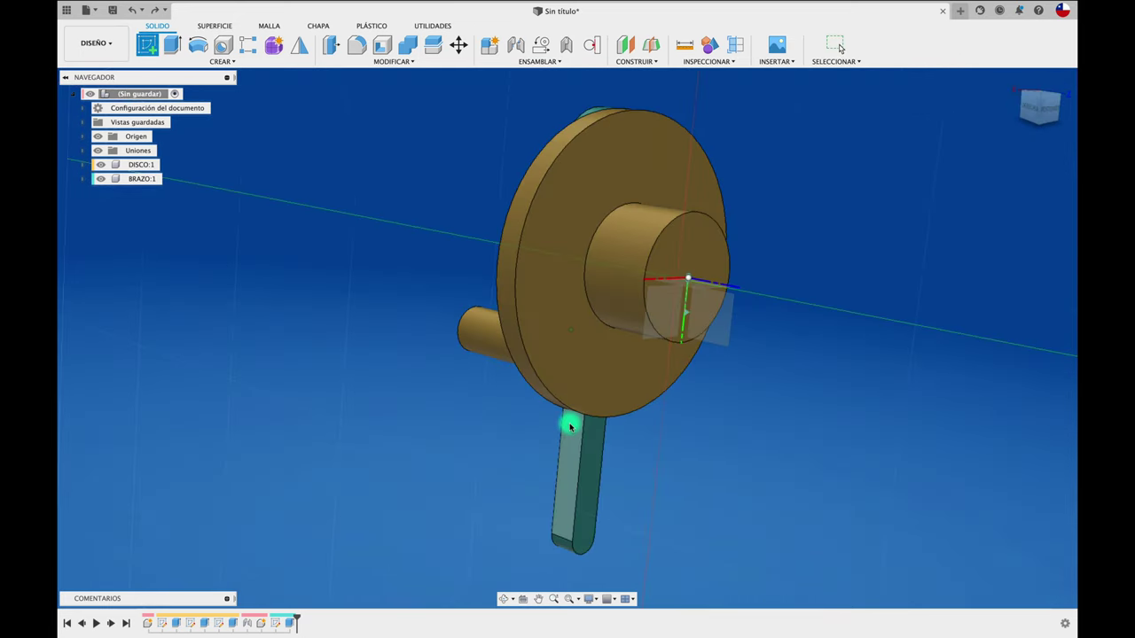
{"action": "left_click", "coordinate": [583, 543]}
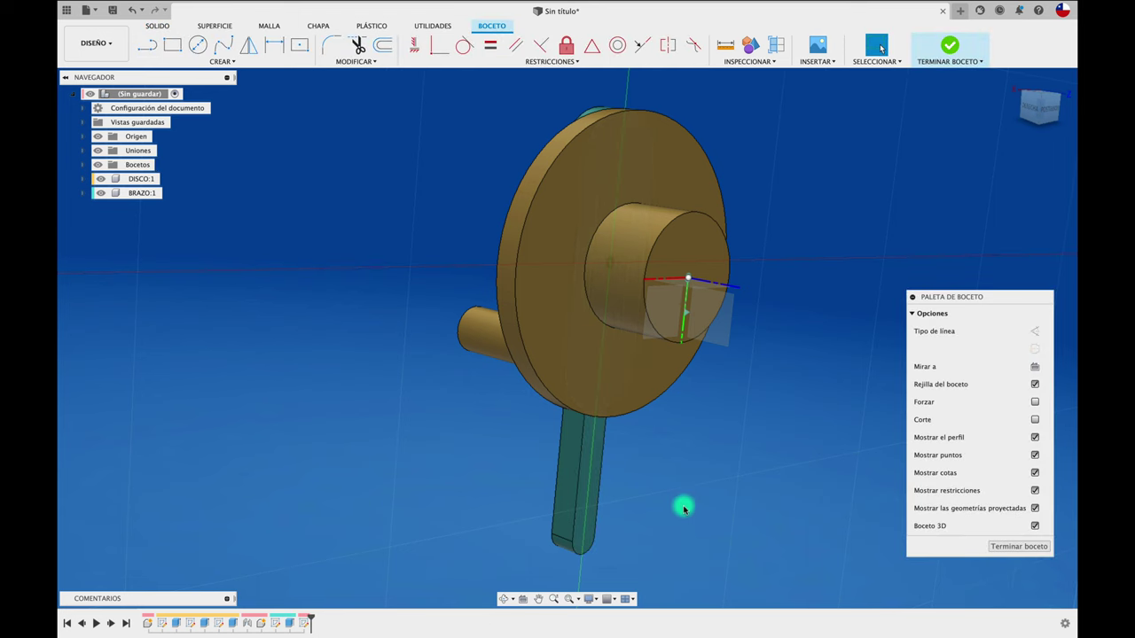
{"action": "left_click", "coordinate": [223, 61]}
{"action": "left_click", "coordinate": [180, 192]}
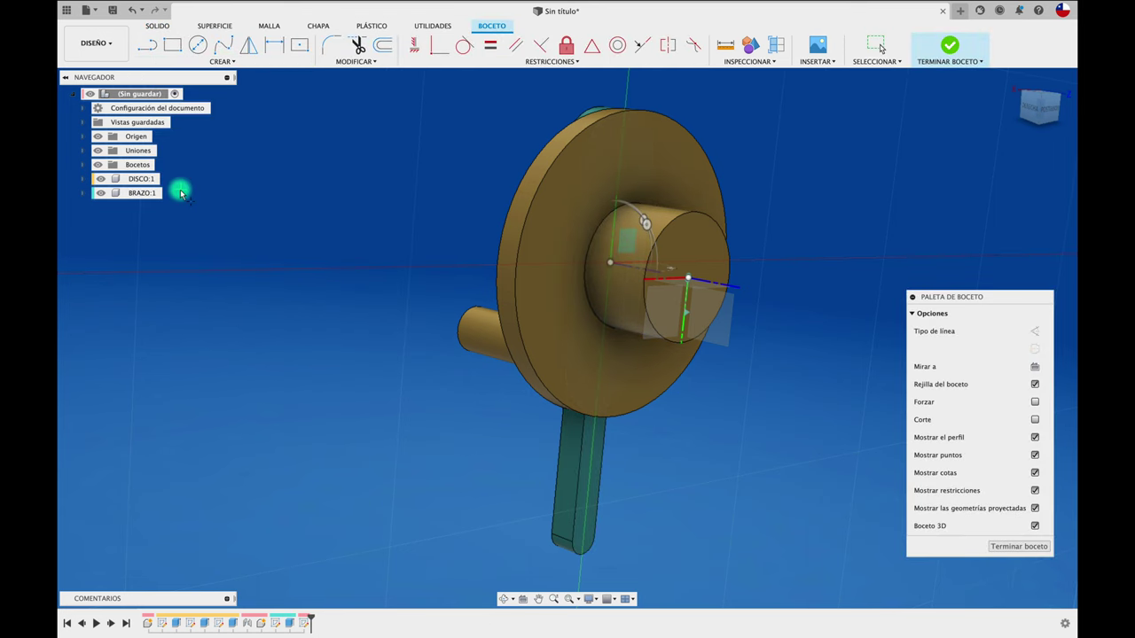
{"action": "scroll", "coordinate": [585, 543], "scroll_direction": "up", "scroll_amount": 3}
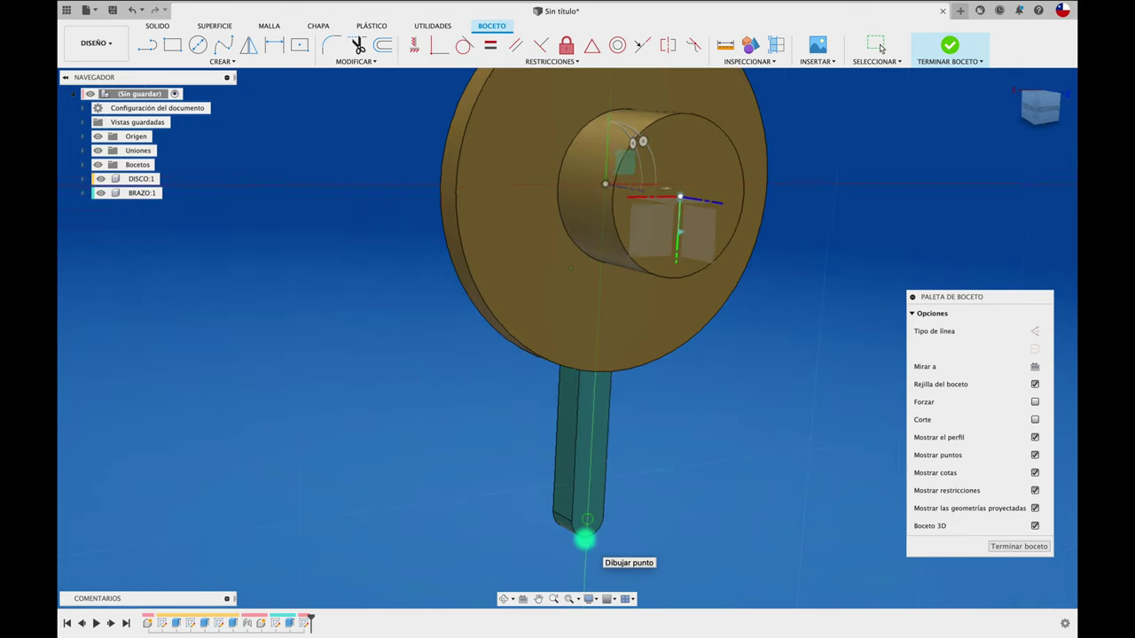
{"action": "scroll", "coordinate": [588, 537], "scroll_direction": "up", "scroll_amount": 2}
{"action": "scroll", "coordinate": [597, 522], "scroll_direction": "up", "scroll_amount": 2}
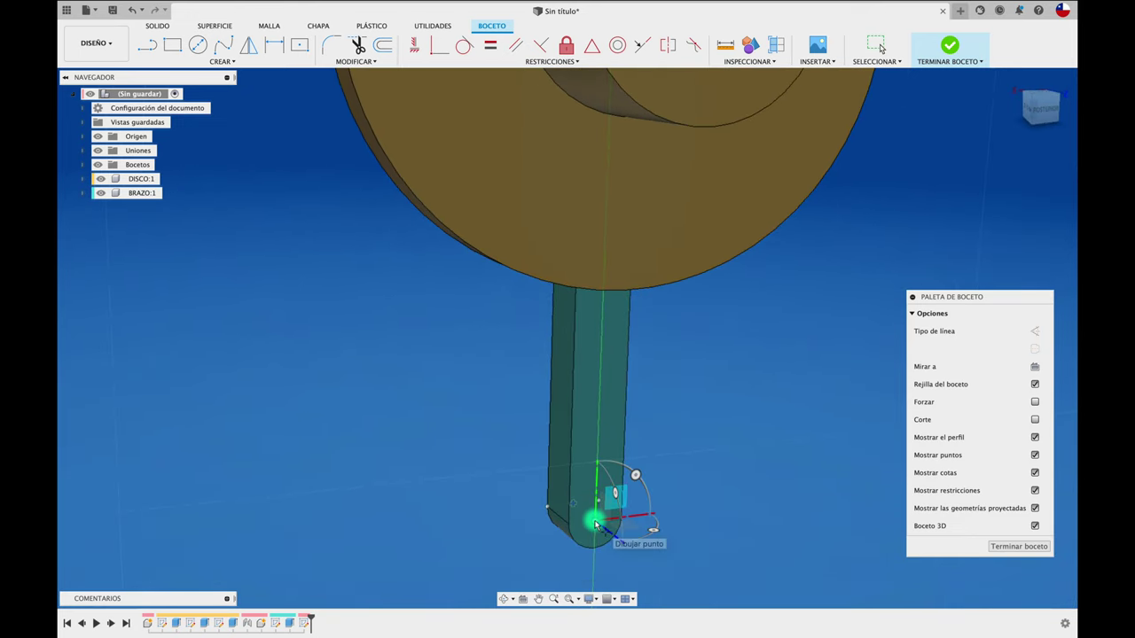
{"action": "middle_click_drag", "start_coordinate": [712, 524], "coordinate": [994, 555], "text": "shift"}
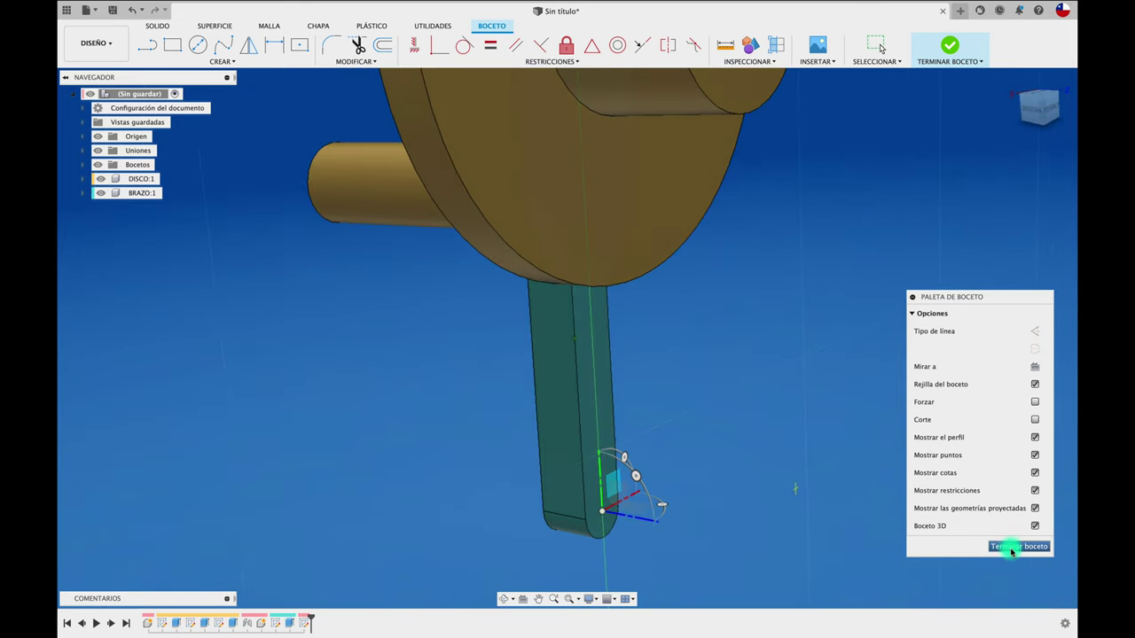
{"action": "left_click", "coordinate": [1011, 547]}
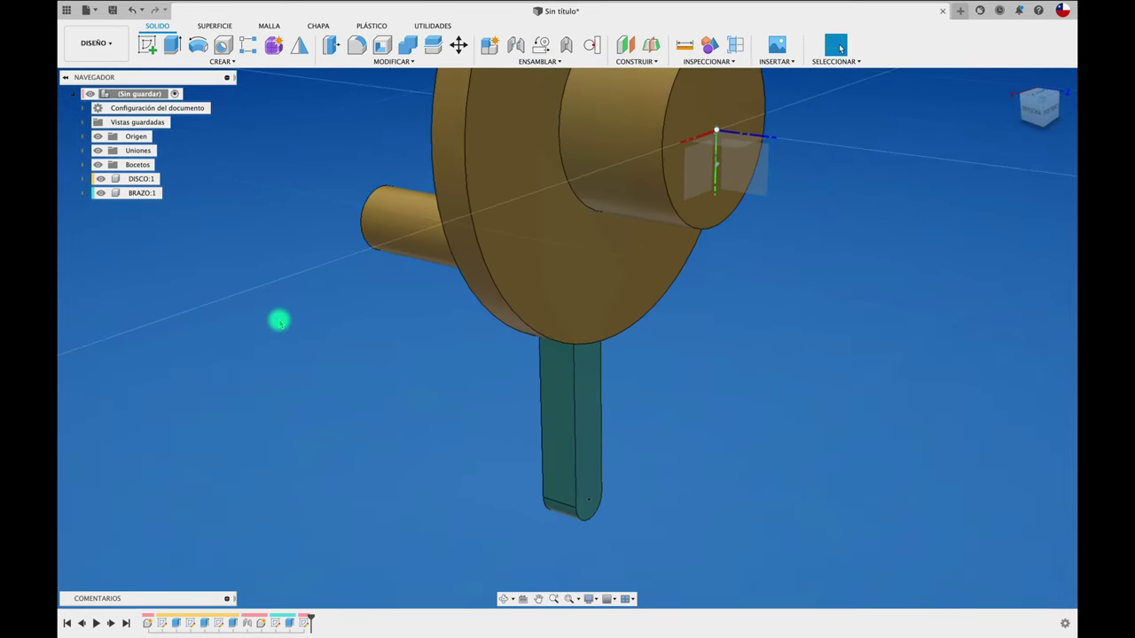
Begin a revolute joint at the arm's tip point, then cancel that unfinished attempt
{"action": "key", "text": "j"}
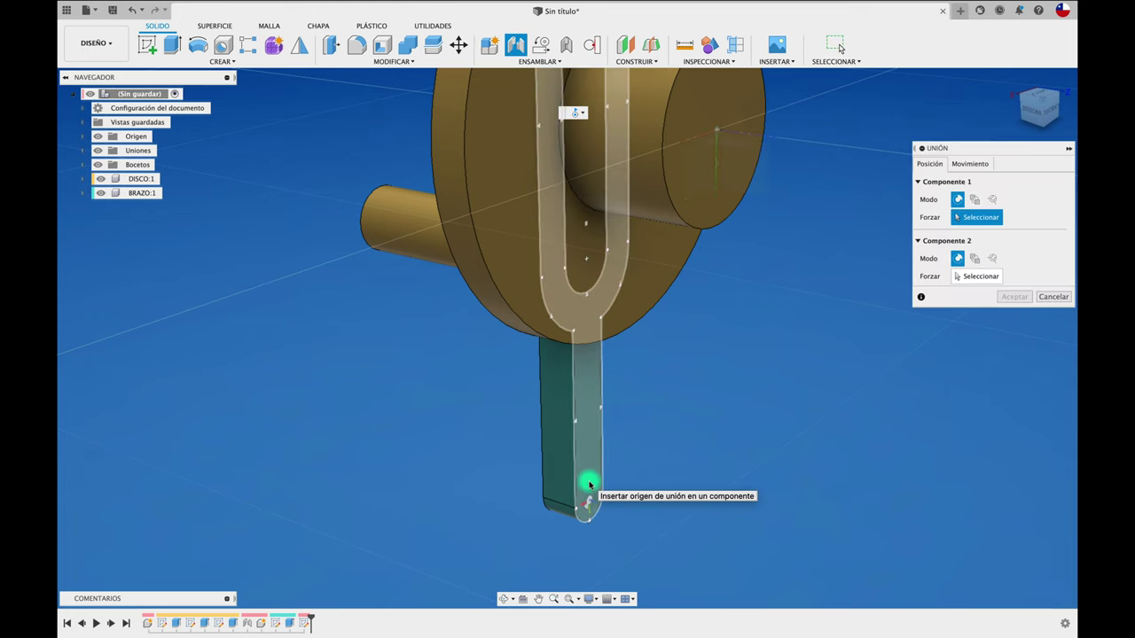
{"action": "scroll", "coordinate": [590, 503], "scroll_direction": "up", "scroll_amount": 3}
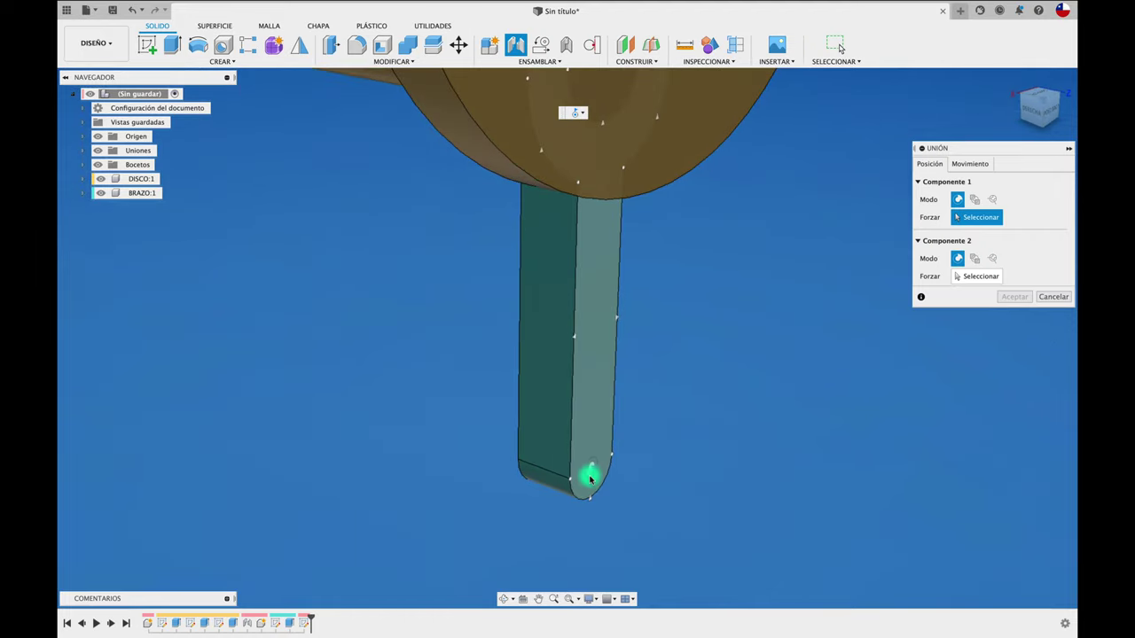
{"action": "left_click", "coordinate": [592, 470]}
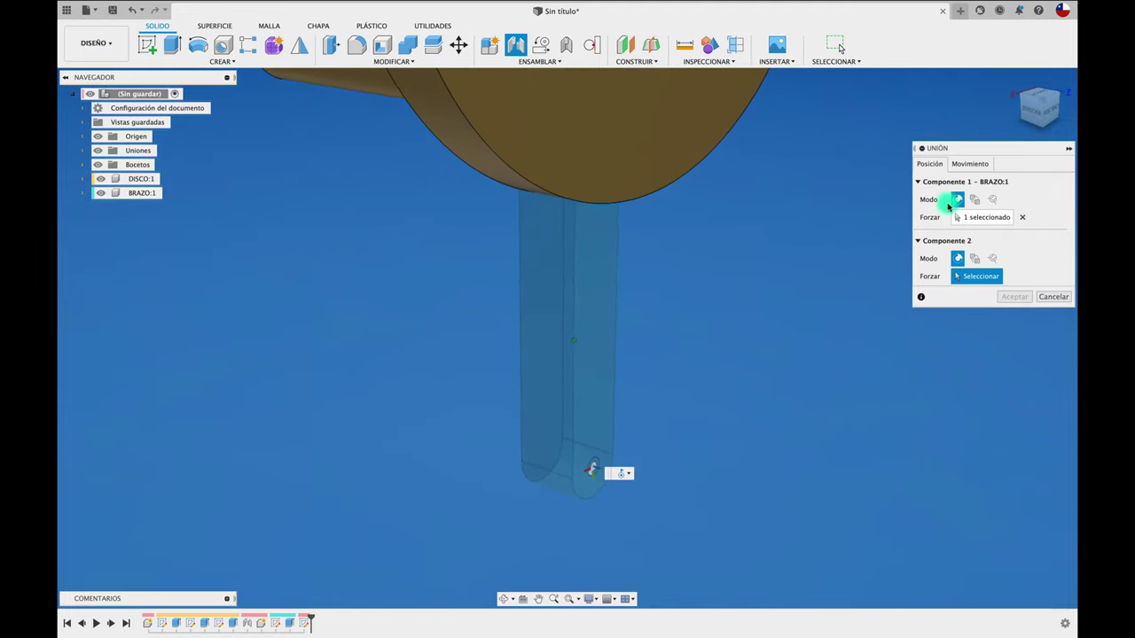
{"action": "left_click", "coordinate": [977, 164]}
{"action": "left_click", "coordinate": [972, 180]}
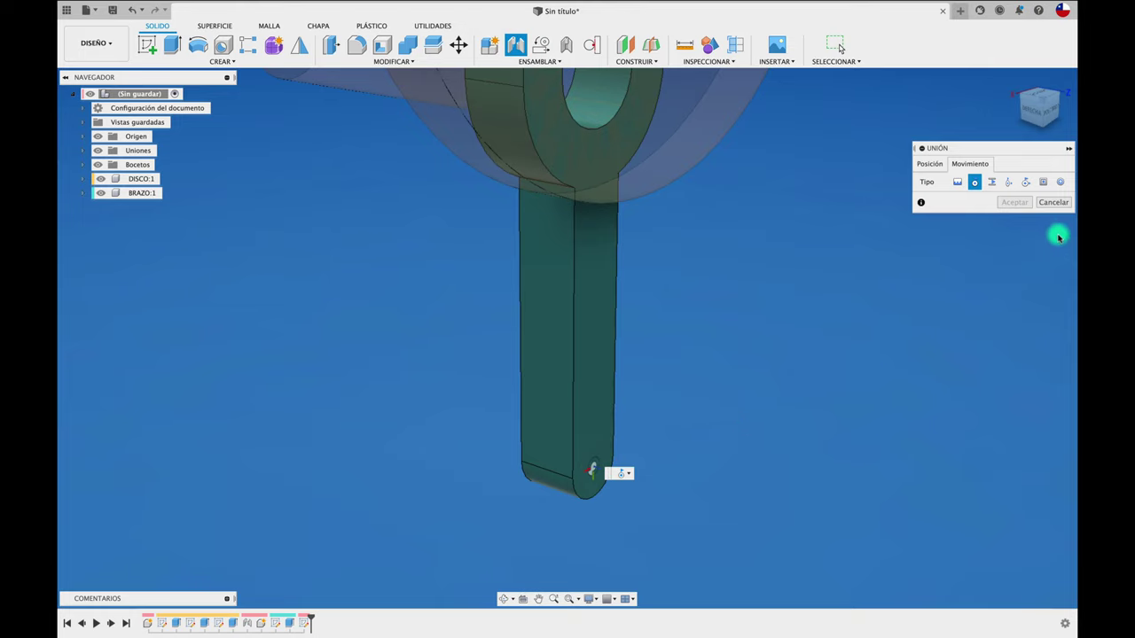
{"action": "left_click", "coordinate": [1051, 202]}
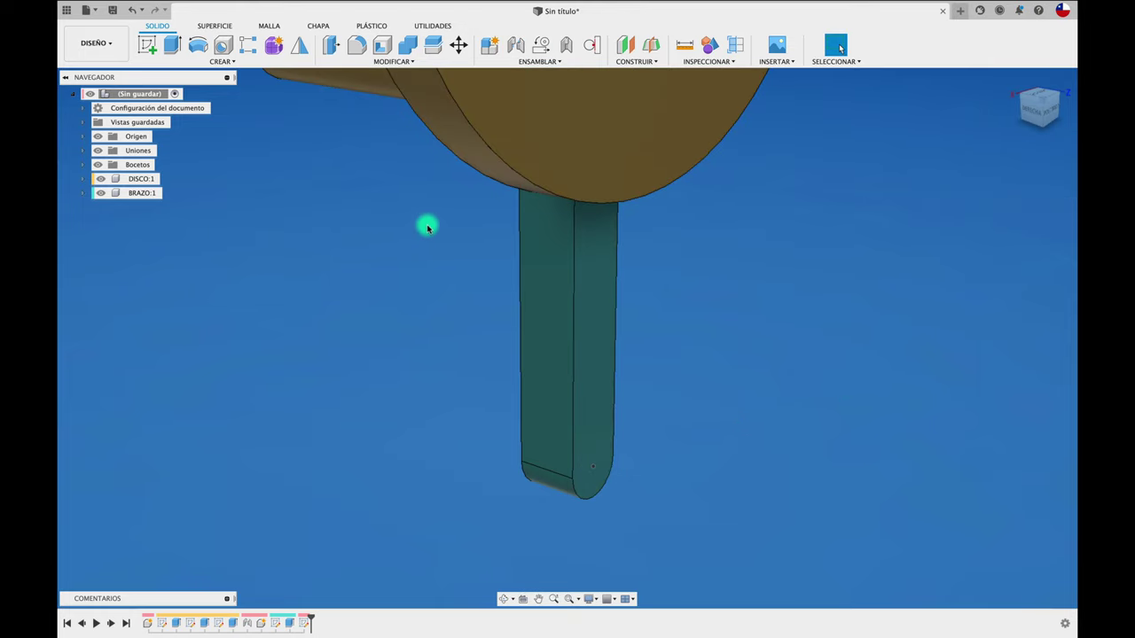
Join the arm's tip point to its target point with a revolute joint about Z, previewing the rotation
{"action": "middle_click_drag", "start_coordinate": [427, 228], "coordinate": [396, 222]}
{"action": "key", "text": "j"}
{"action": "scroll", "coordinate": [627, 381], "scroll_direction": "up", "scroll_amount": 2}
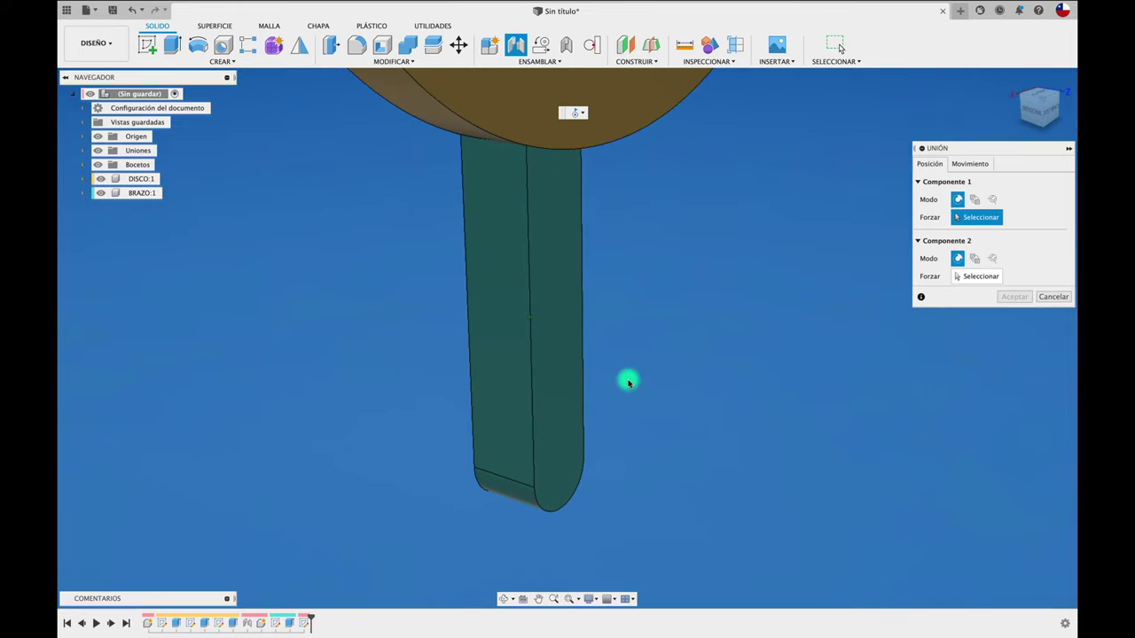
{"action": "left_click", "coordinate": [560, 476]}
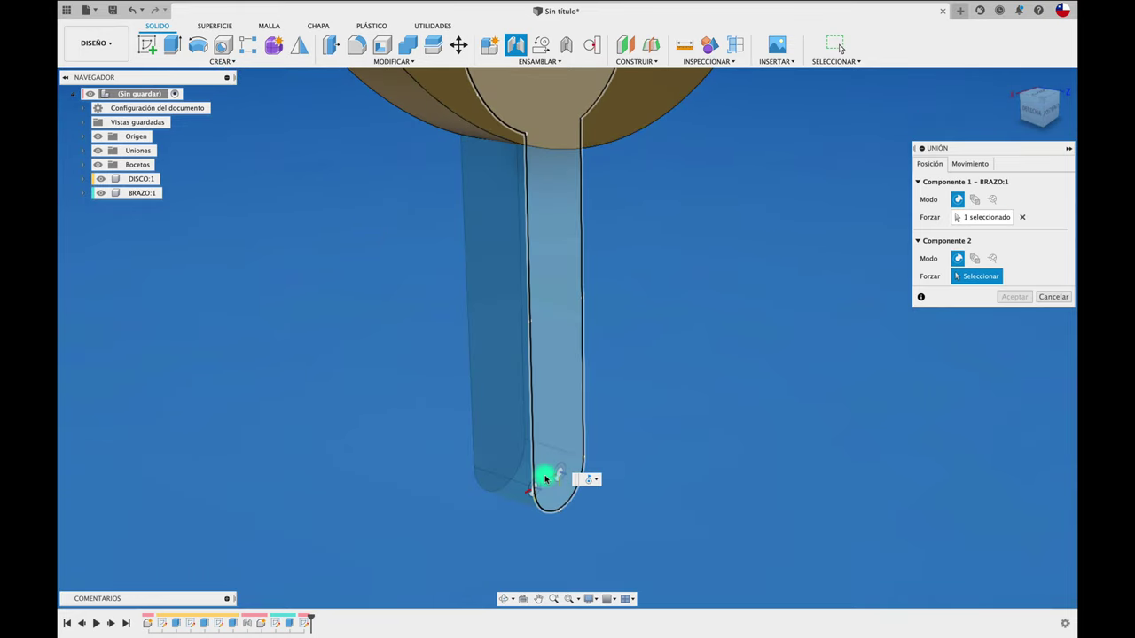
{"action": "left_click", "coordinate": [549, 472]}
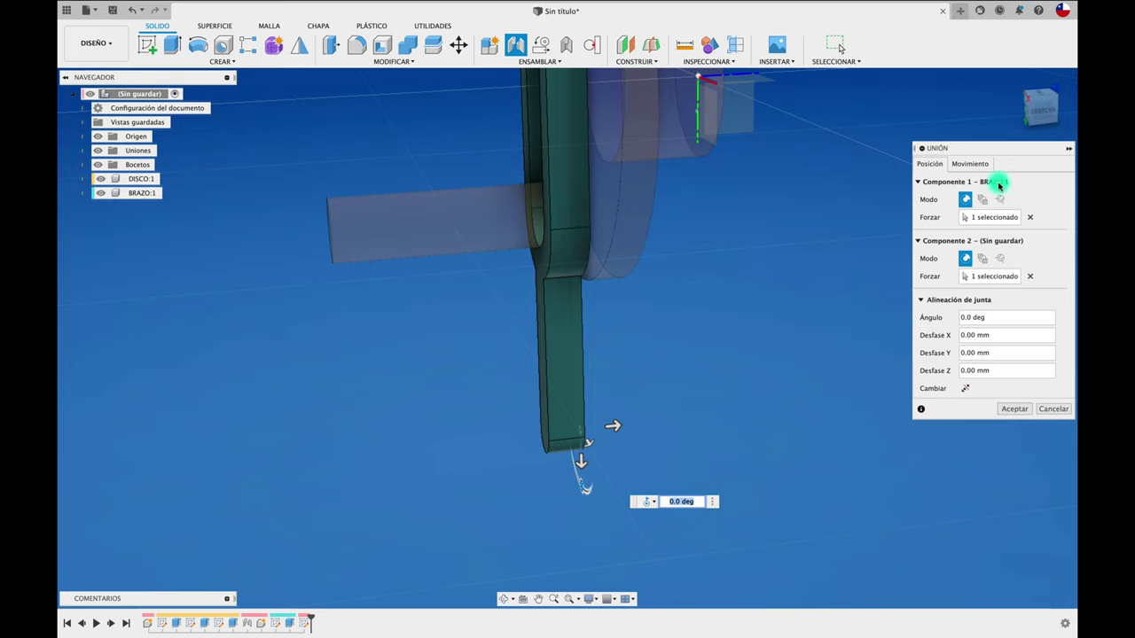
{"action": "left_click", "coordinate": [983, 168]}
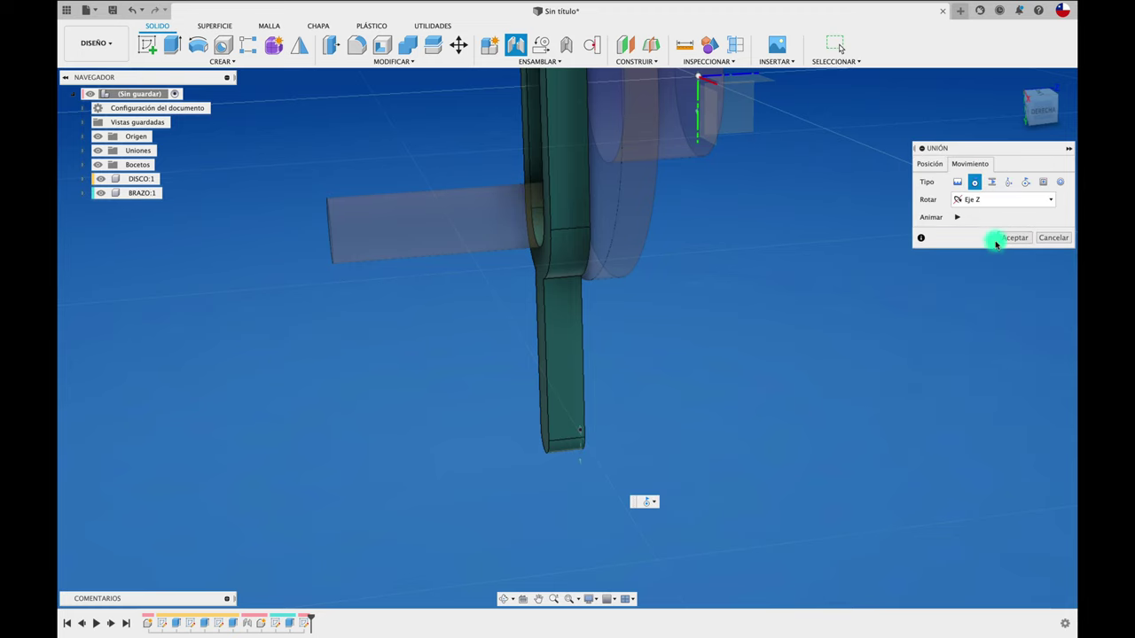
{"action": "left_click", "coordinate": [957, 217]}
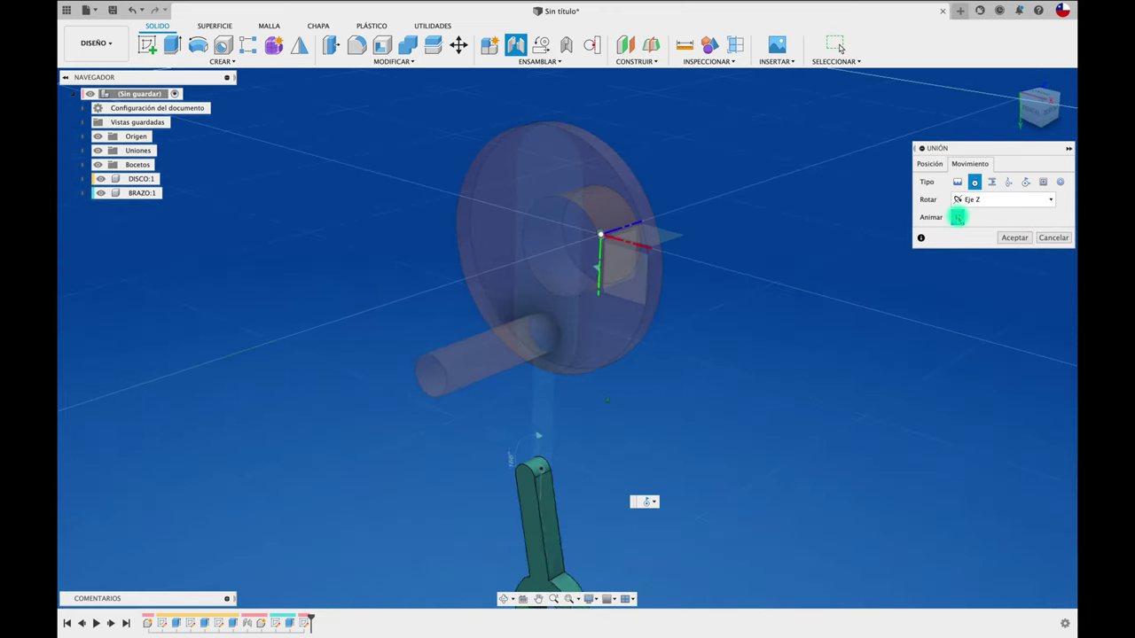
{"action": "left_click", "coordinate": [1014, 237]}
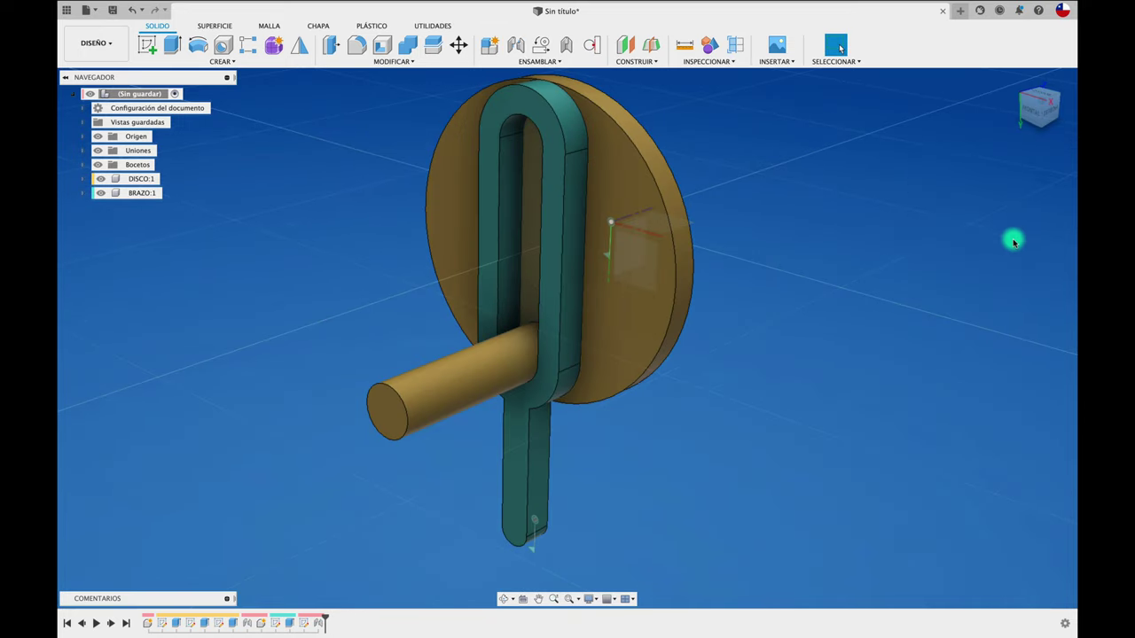
Swing the arm to test its pivot, then make the slot's inner face tangent to the disc's pin
{"action": "mouse_move", "coordinate": [540, 406]}
{"action": "left_mouse_down"}
{"action": "mouse_move", "coordinate": [456, 288]}
{"action": "mouse_move", "coordinate": [517, 264]}
{"action": "mouse_move", "coordinate": [458, 230]}
{"action": "mouse_move", "coordinate": [526, 246]}
{"action": "mouse_move", "coordinate": [514, 248]}
{"action": "left_mouse_up"}
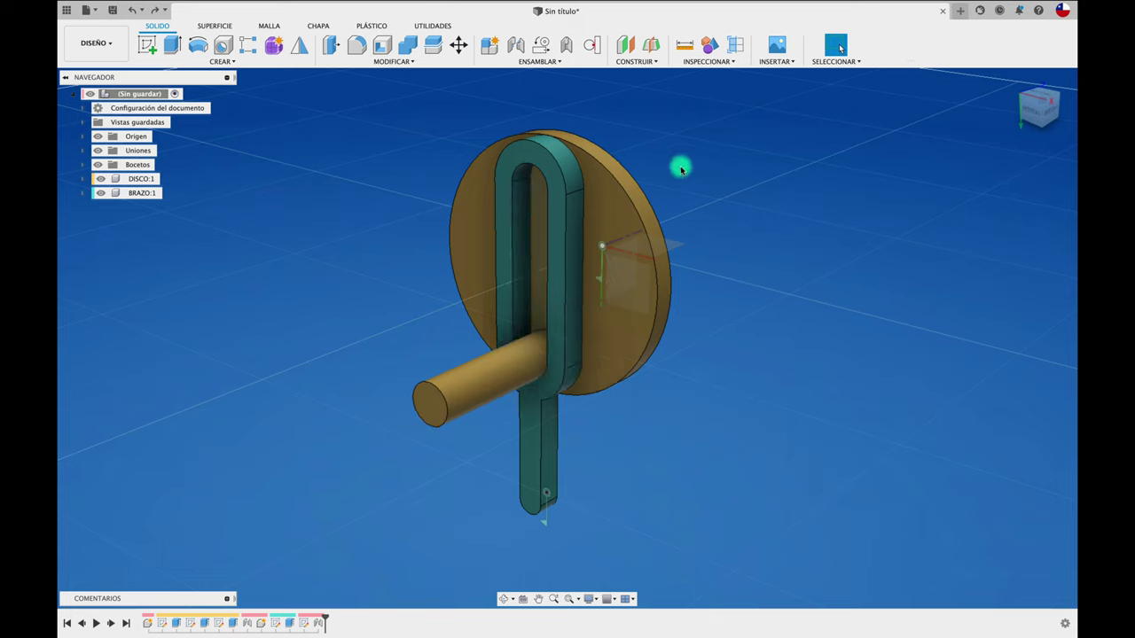
{"action": "left_click", "coordinate": [542, 61]}
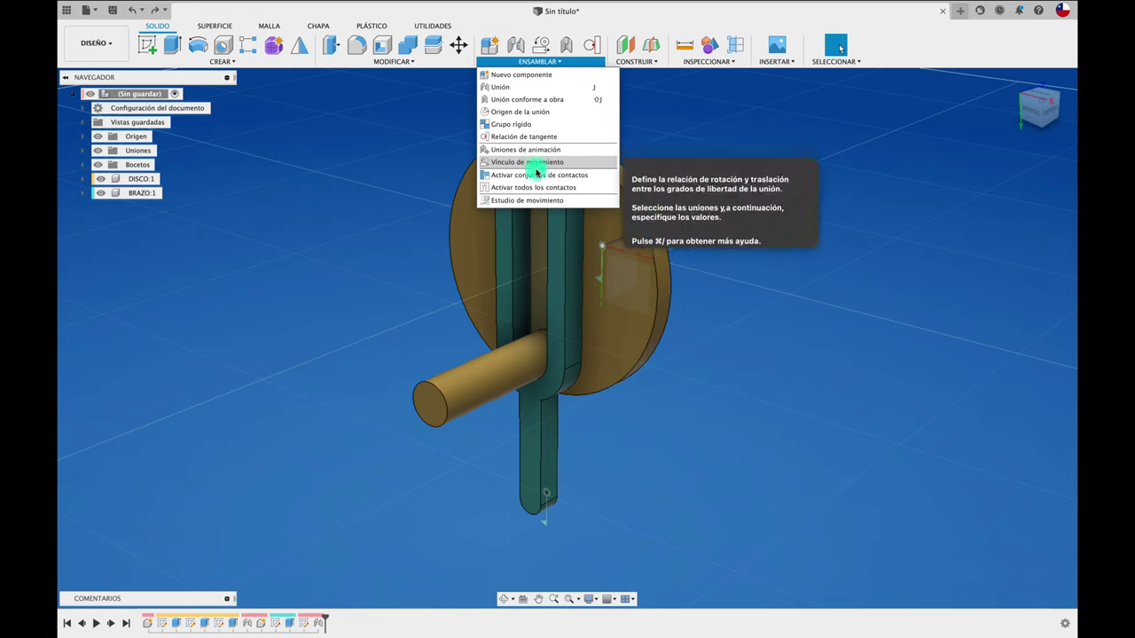
{"action": "left_click", "coordinate": [662, 116]}
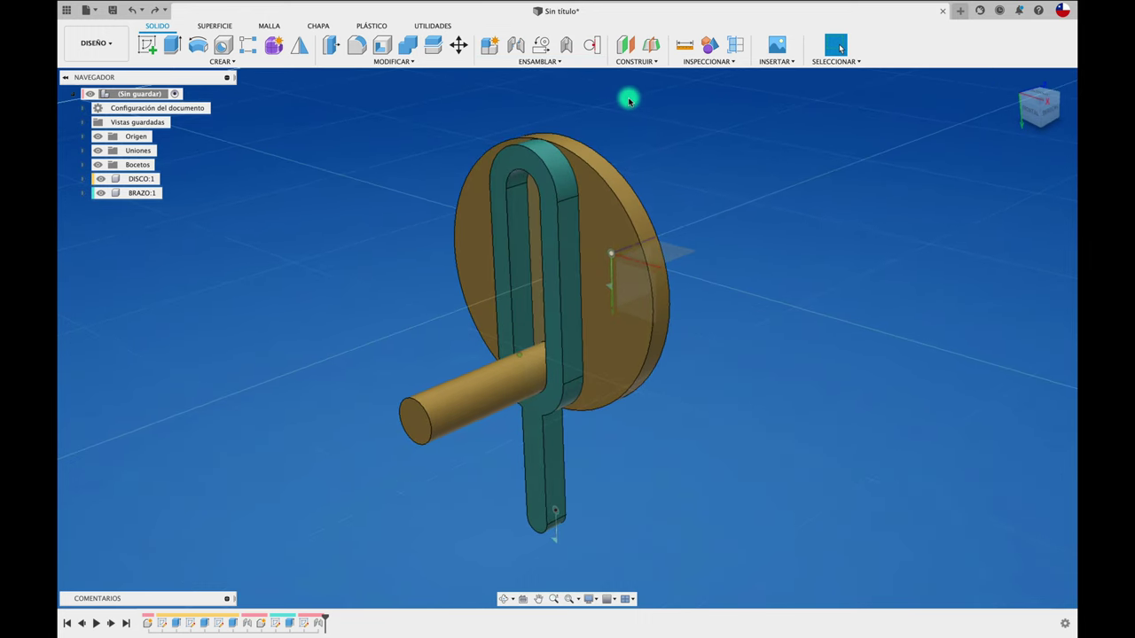
{"action": "scroll", "coordinate": [629, 99], "scroll_direction": "up", "scroll_amount": 2}
{"action": "scroll", "coordinate": [629, 99], "scroll_direction": "down", "scroll_amount": 1}
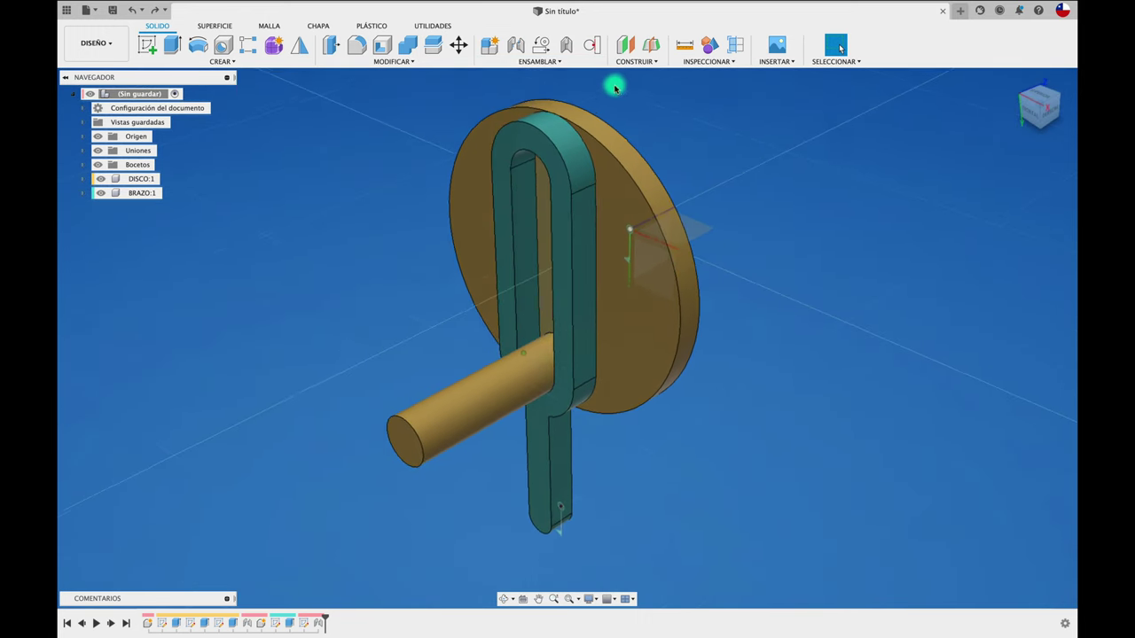
{"action": "left_click", "coordinate": [593, 46]}
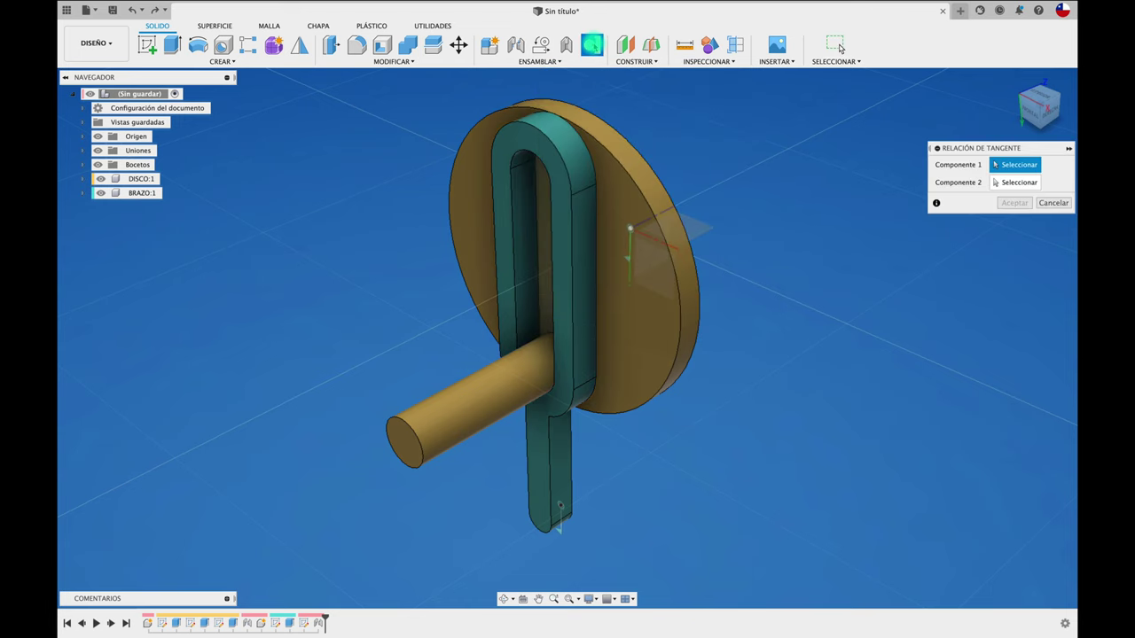
{"action": "left_click", "coordinate": [488, 382]}
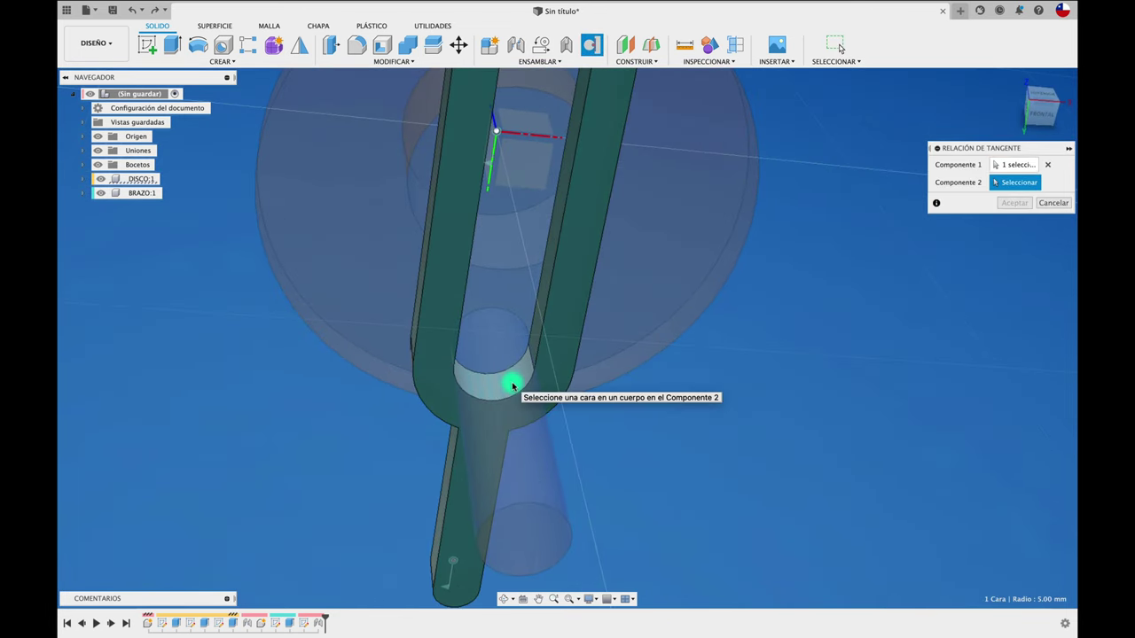
{"action": "left_click", "coordinate": [511, 383]}
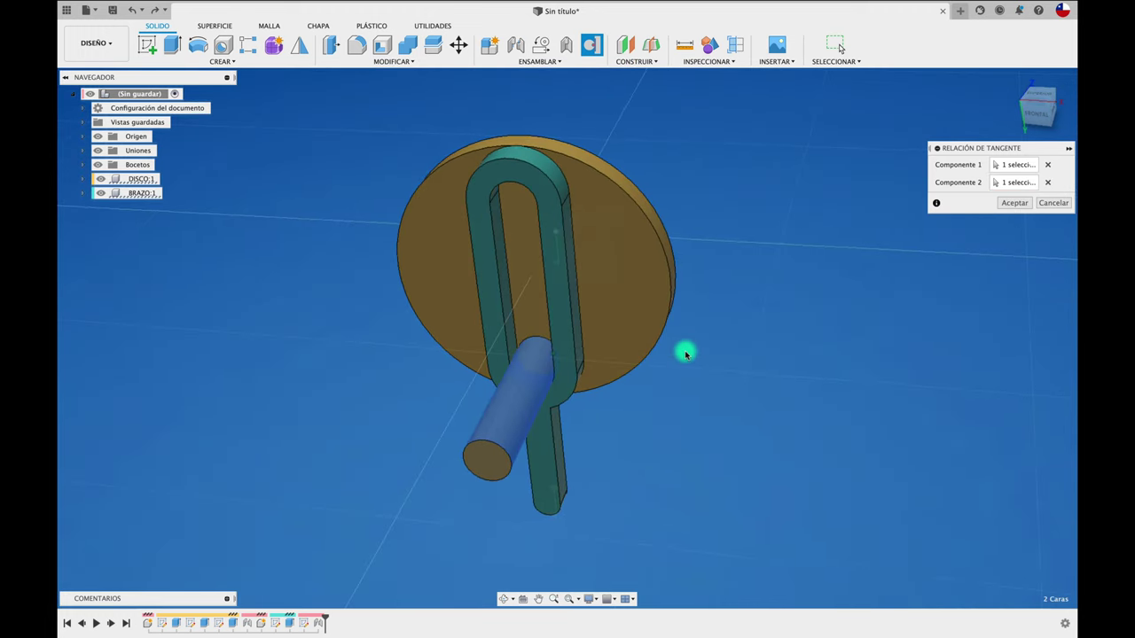
{"action": "left_click", "coordinate": [1014, 202]}
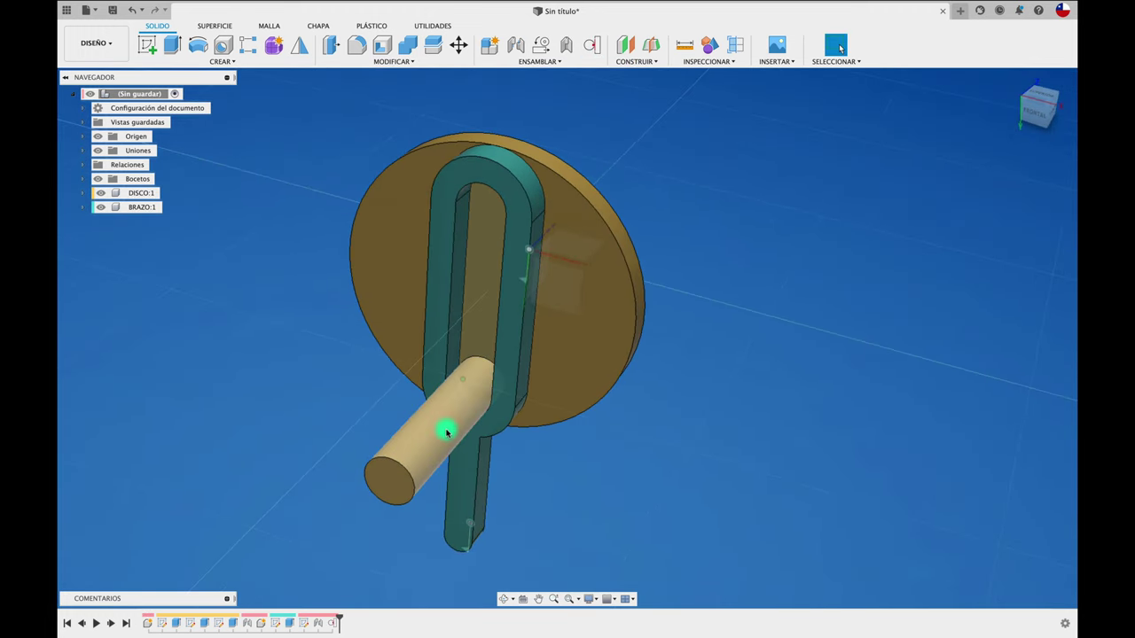
Swing the arm to check the pin follows the slot, then Animate Model from the disc's joint
{"action": "mouse_move", "coordinate": [442, 432]}
{"action": "left_mouse_down"}
{"action": "mouse_move", "coordinate": [555, 268]}
{"action": "mouse_move", "coordinate": [384, 329]}
{"action": "left_mouse_up"}
{"action": "middle_click_drag", "start_coordinate": [385, 329], "coordinate": [594, 314], "text": "shift"}
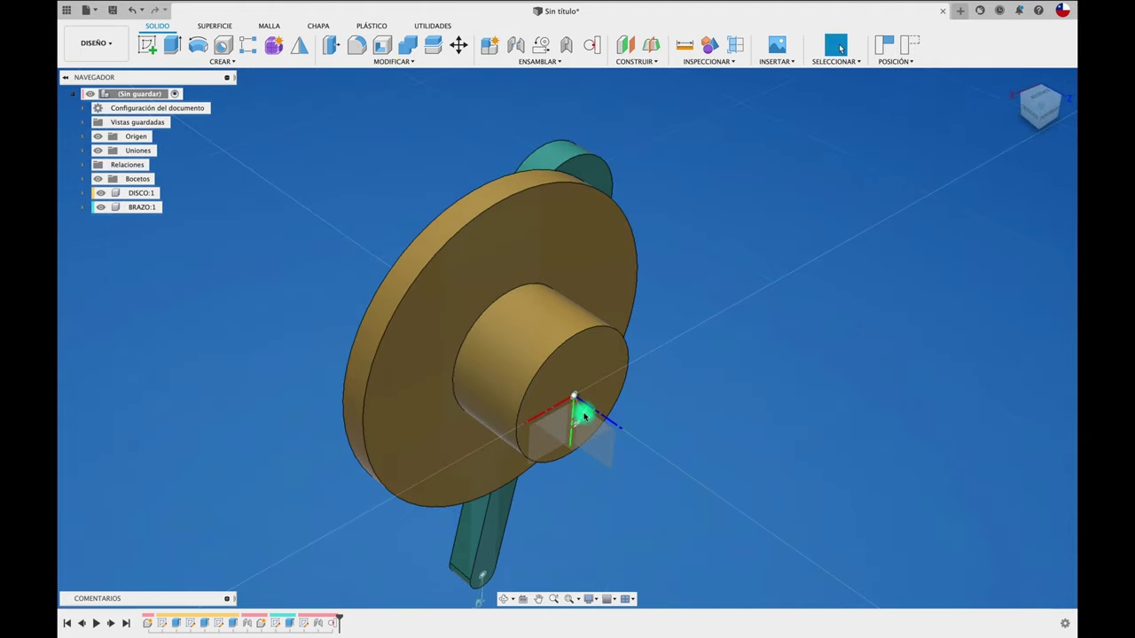
{"action": "right_click", "coordinate": [573, 395]}
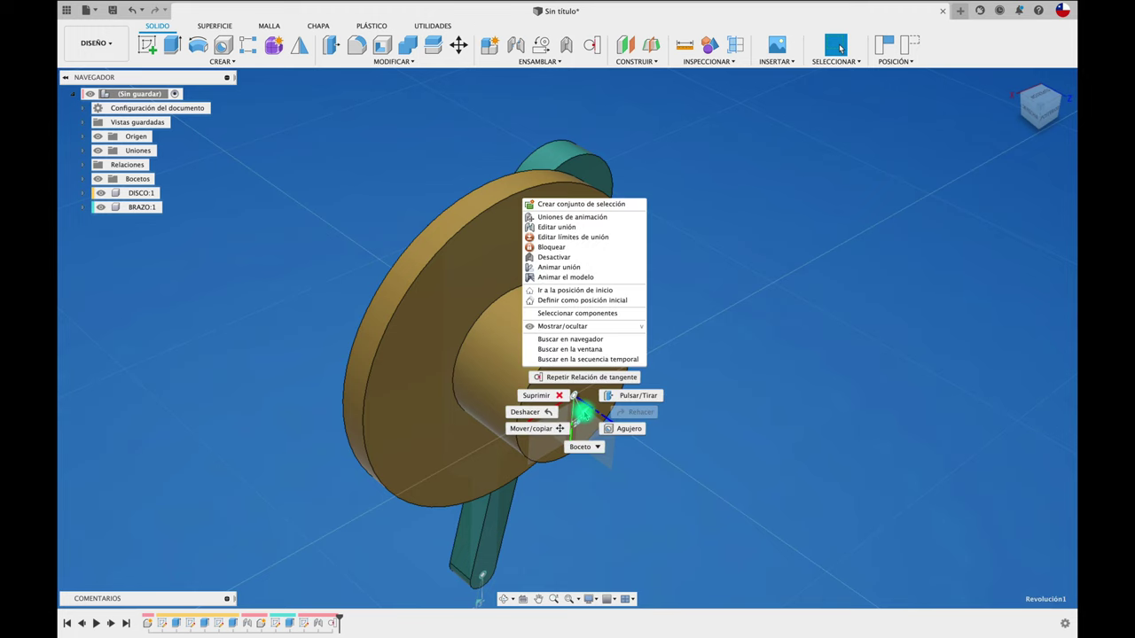
{"action": "left_click", "coordinate": [583, 283]}
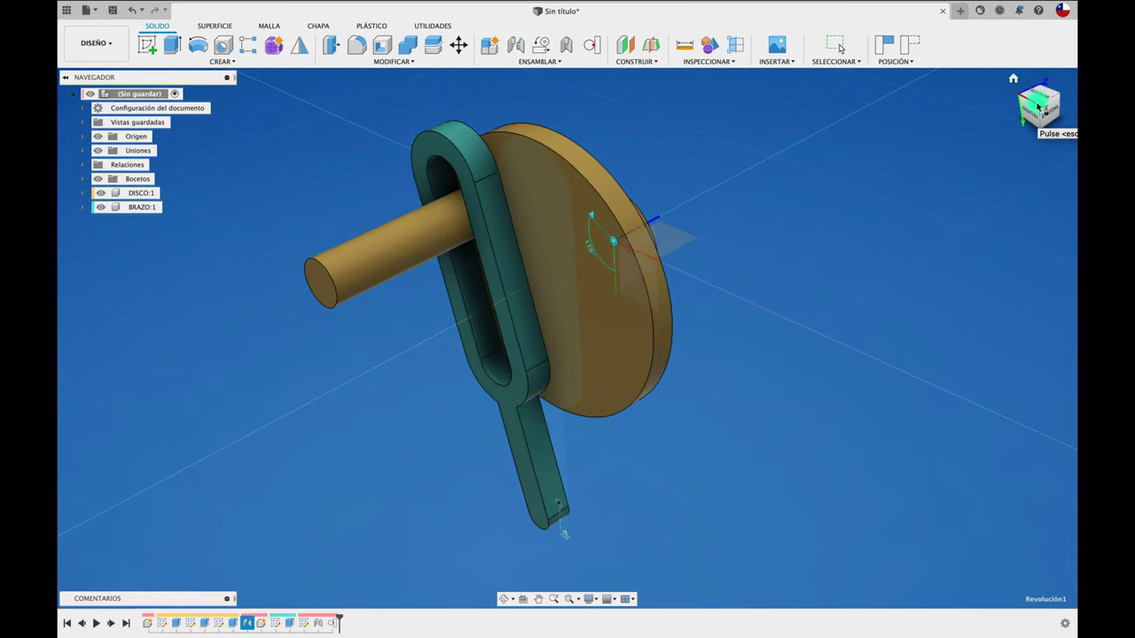
Set the current angled view as Home with fixed distance, then verify it from a side view
{"action": "left_click", "coordinate": [1067, 133]}
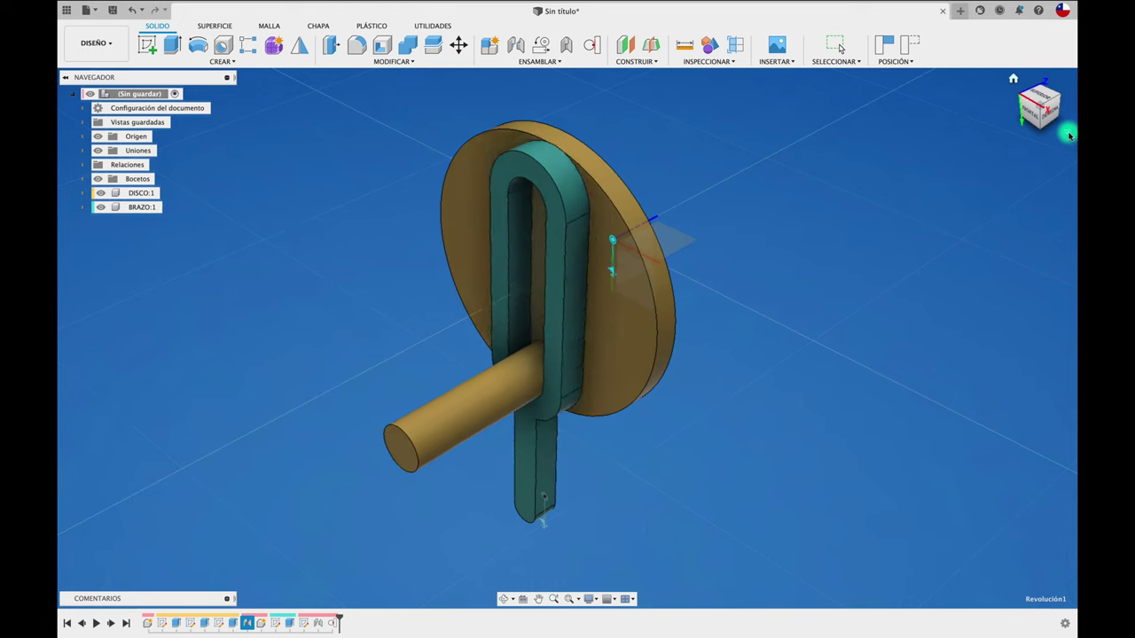
{"action": "right_click", "coordinate": [1068, 133]}
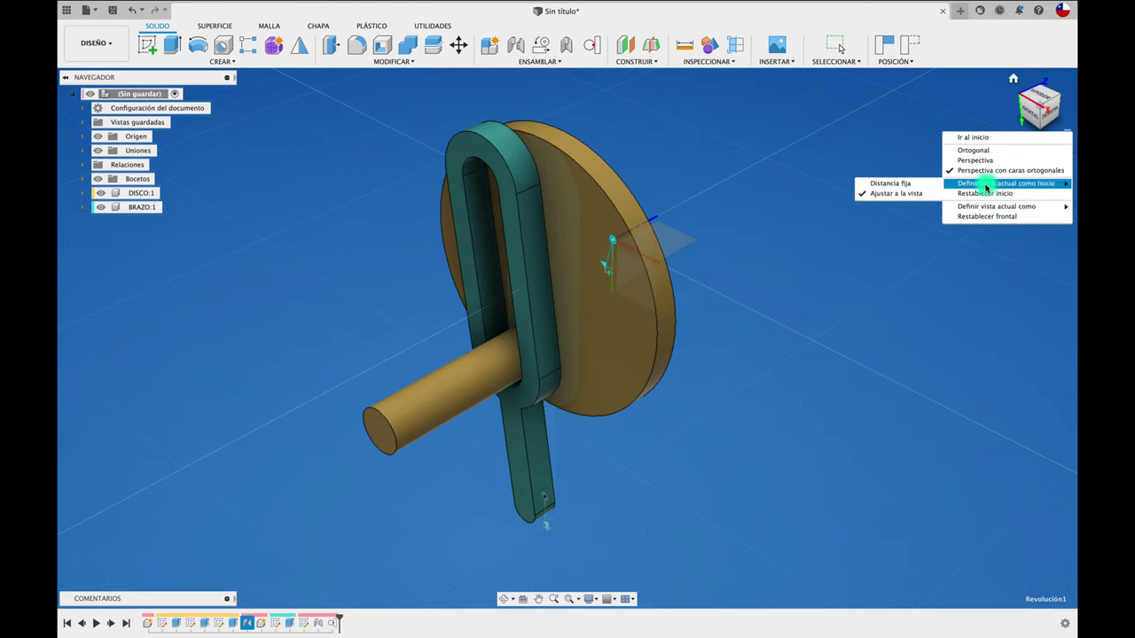
{"action": "left_click", "coordinate": [916, 184]}
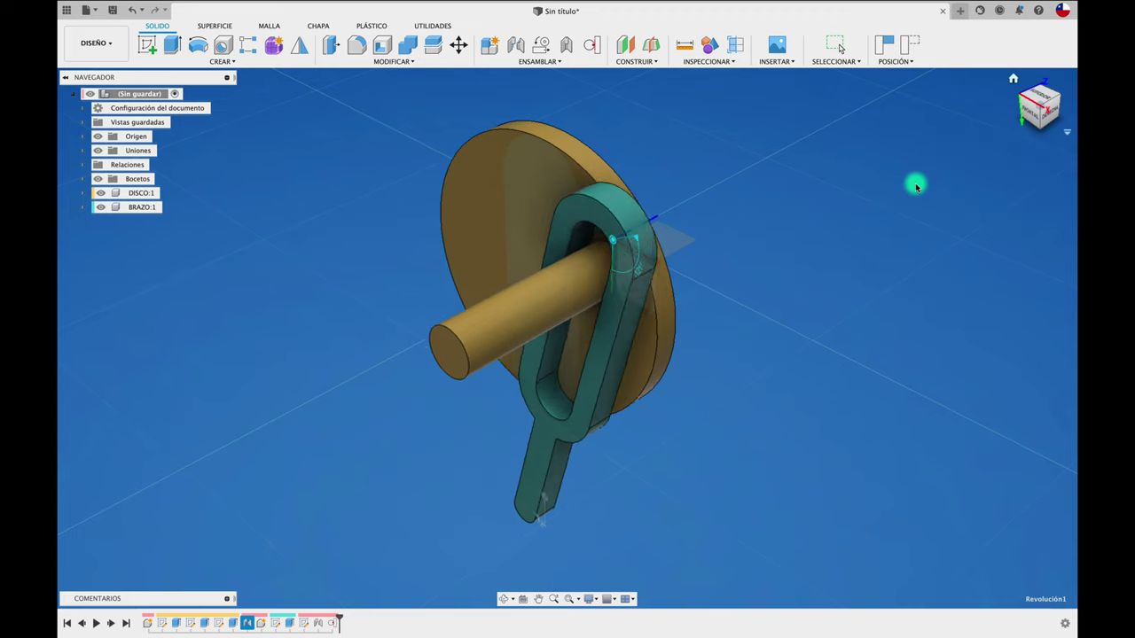
{"action": "left_click", "coordinate": [1039, 97]}
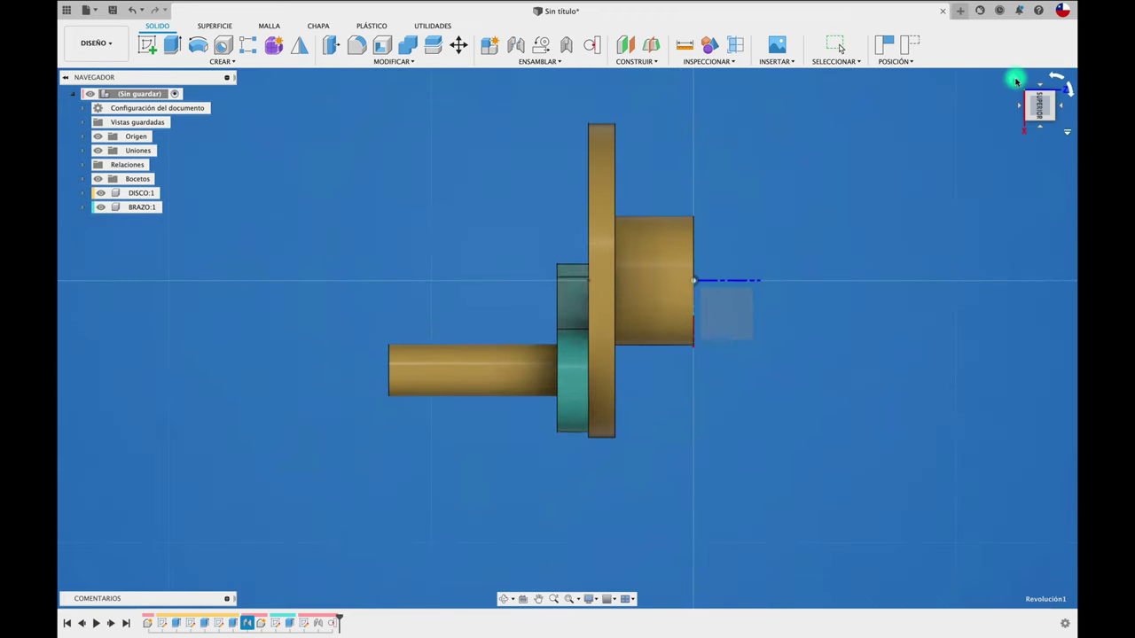
{"action": "left_click", "coordinate": [1015, 80]}
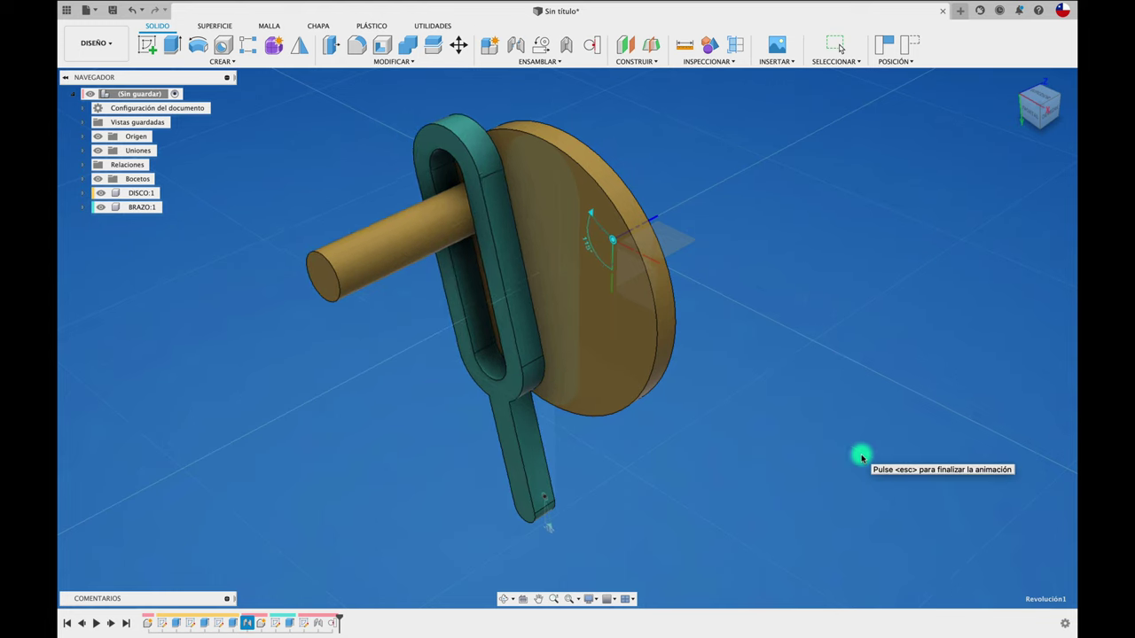